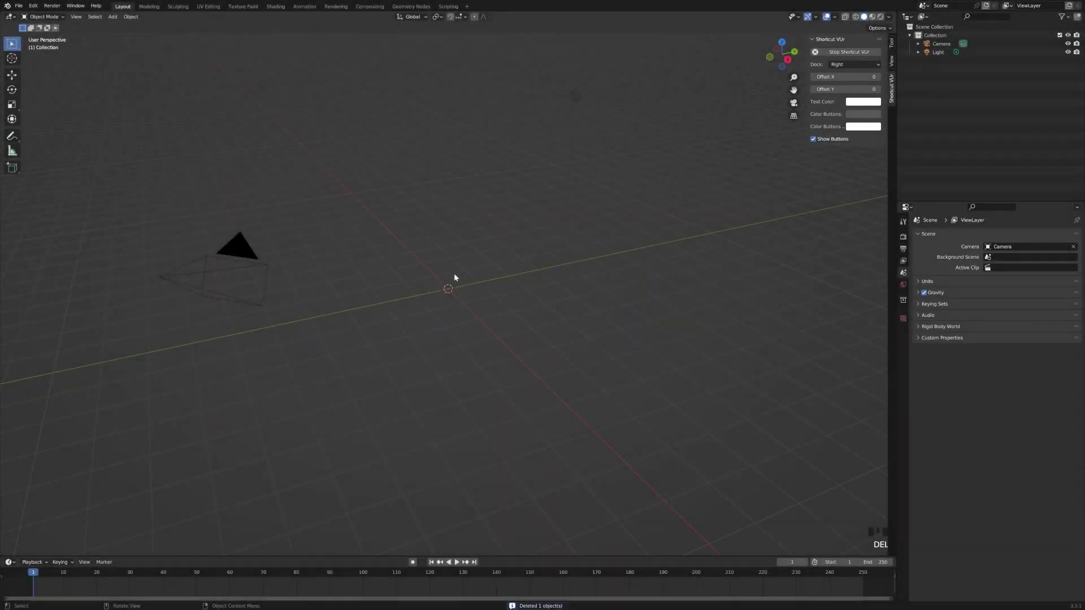
Add a plane mesh and delete the vertices along one of its sides in edit mode.
key(shift+a)
click(431, 213)
key(Tab)
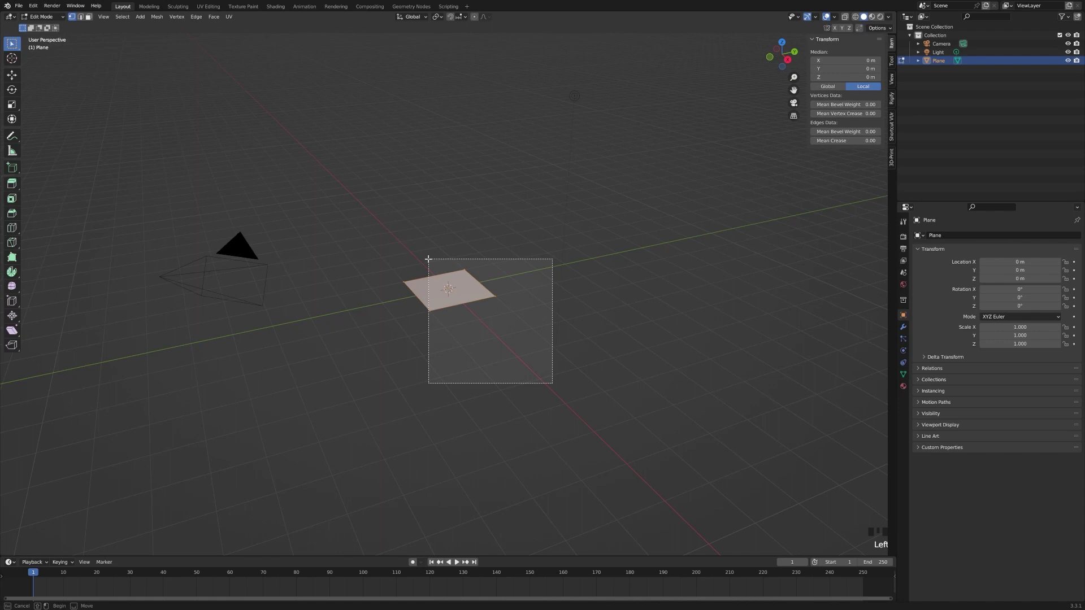
key(Delete)
click(482, 335)
drag(495, 328, 361, 243)
Snap the plane's remaining edge onto the Y axis so that one end sits at the world origin.
click(12, 76)
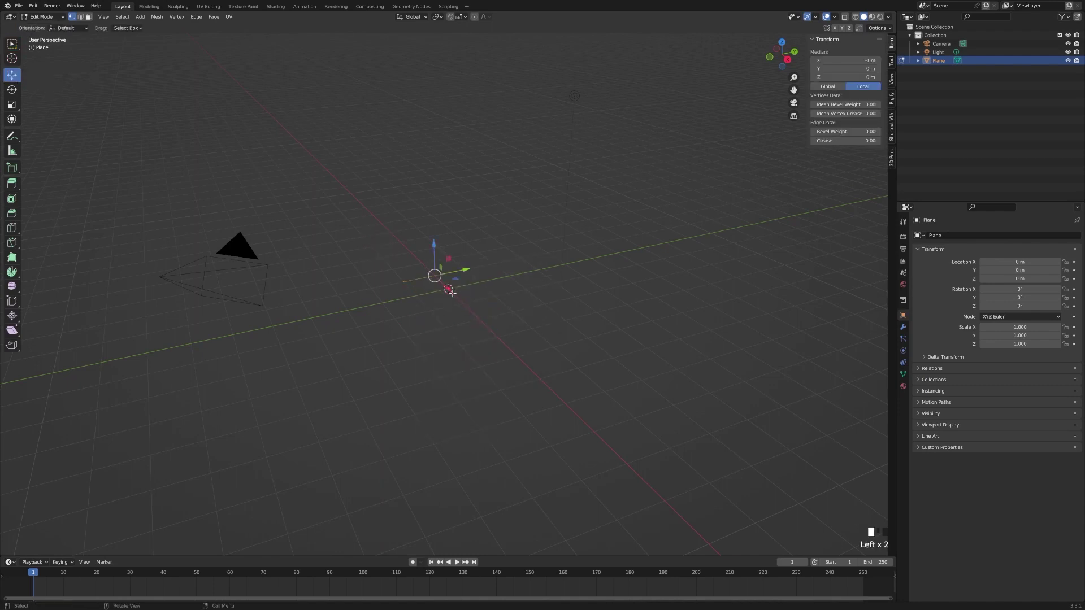
ctrl+drag(450, 290, 464, 303)
drag(392, 286, 432, 313)
ctrl+drag(445, 292, 477, 288)
In right view, snap the outer vertex along Y to make the goblet's base radius about 0.6 m.
key(KP_3)
drag(626, 359, 551, 264)
ctrl+drag(605, 291, 552, 295)
ctrl+drag(552, 295, 551, 295)
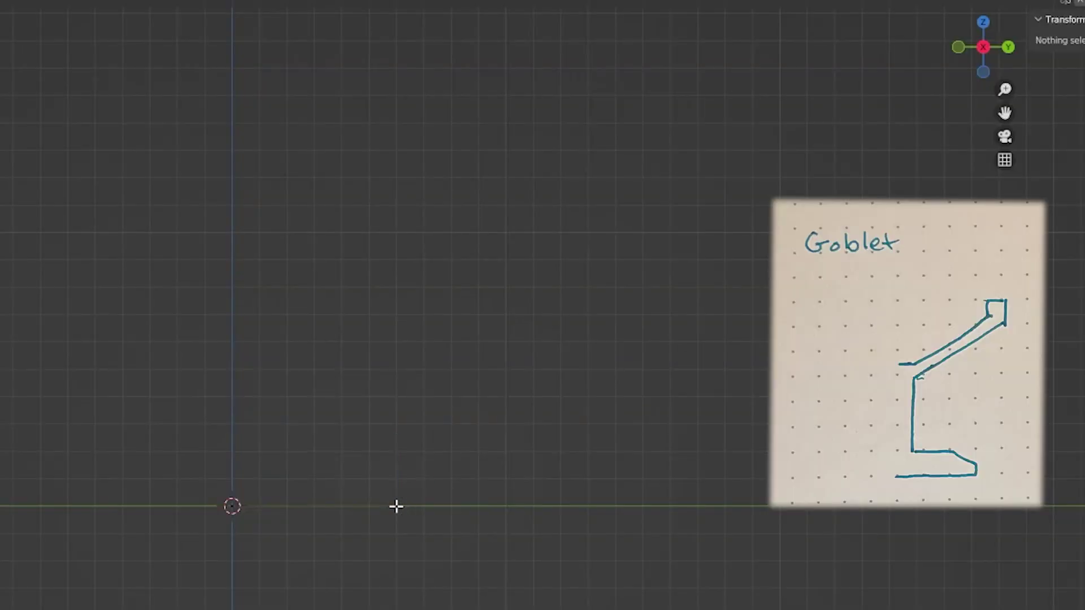
Extrude the outer base vertex along the goblet sketch to form the foot's rim, its slope and the vertical stem.
click(396, 507)
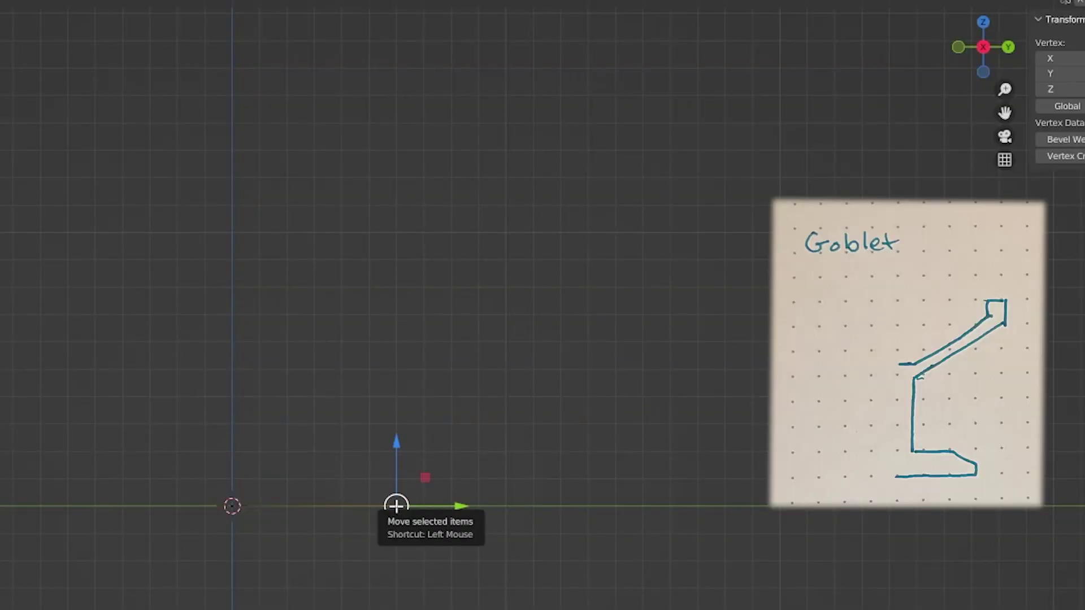
key(e)
key(z)
ctrl+click(395, 486)
key(e)
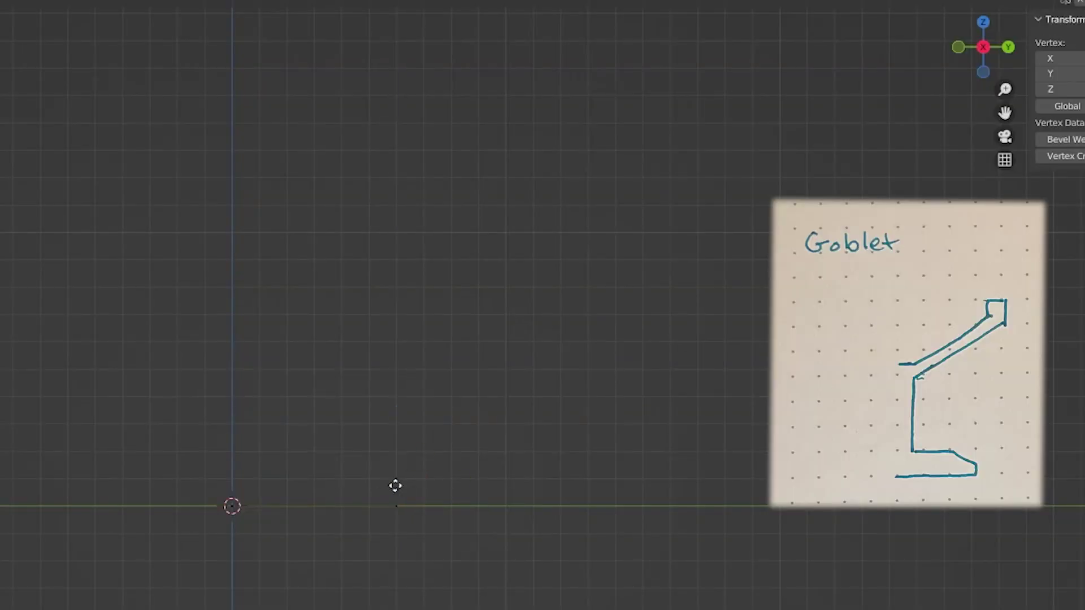
drag(396, 456, 363, 451)
key(ctrl+z)
drag(264, 387, 266, 195)
scroll(293, 298, down, 3)
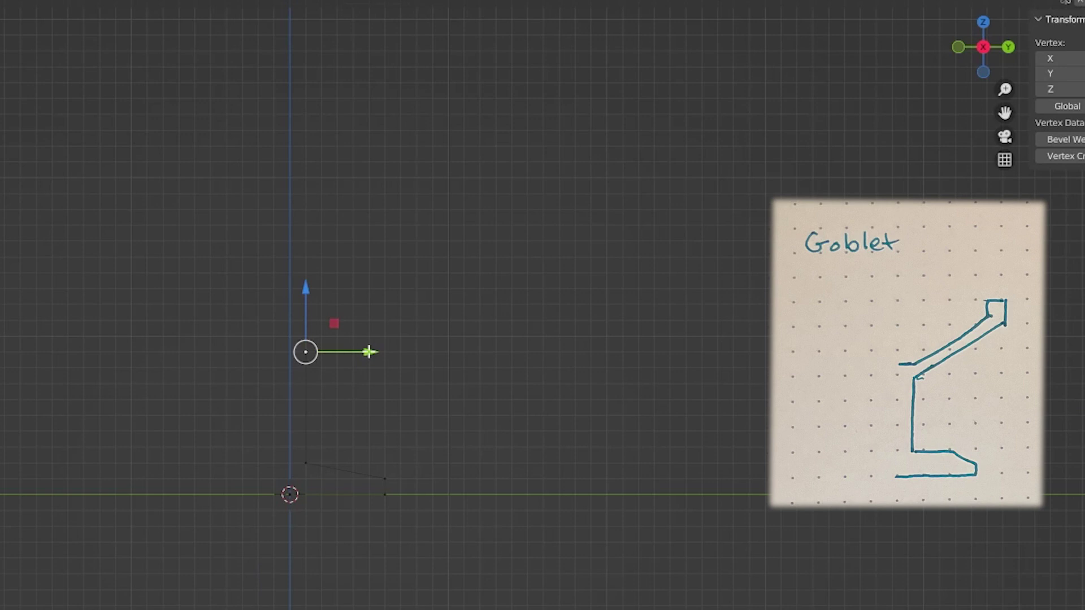
Extrude from the top of the stem outward and upward to form the bowl's outer wall.
drag(368, 352, 397, 354)
key(ctrl+z)
drag(338, 297, 338, 281)
key(e)
click(340, 327)
drag(398, 337, 460, 334)
drag(400, 274, 383, 167)
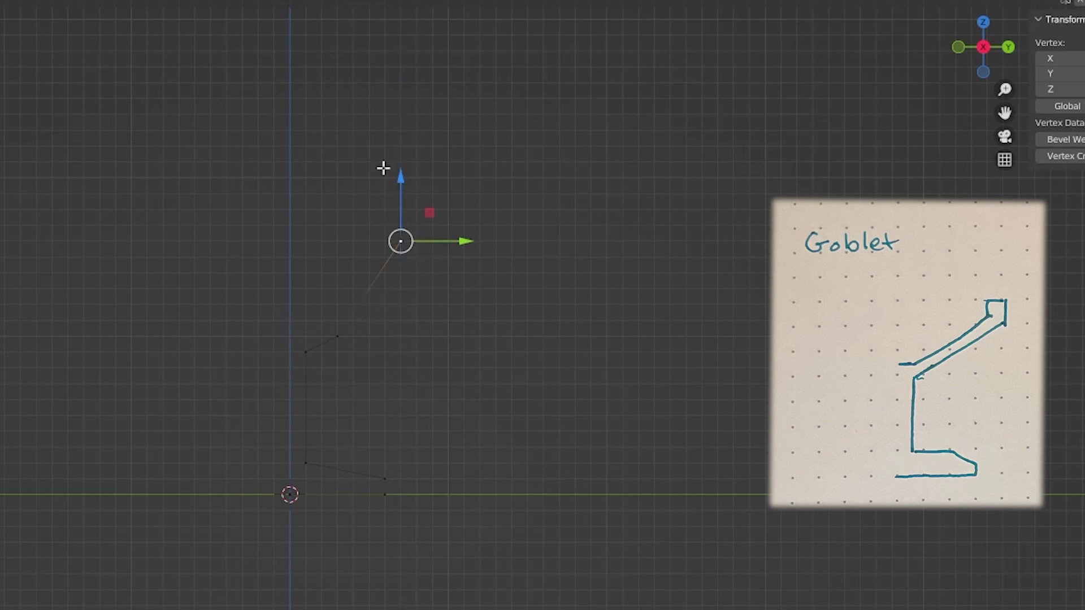
Extrude the rim inward and the bowl's inner wall down to the centre axis, finishing the profile in object mode.
click(456, 341)
drag(466, 242, 452, 244)
key(e)
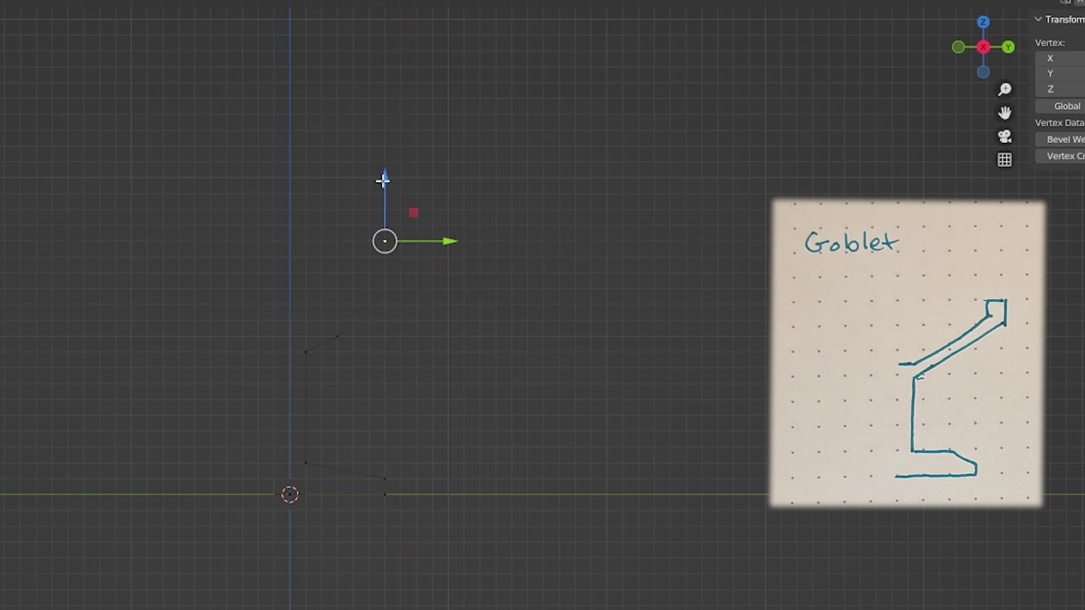
drag(383, 180, 383, 261)
drag(444, 323, 366, 321)
drag(306, 261, 304, 269)
key(ctrl+z)
drag(362, 324, 347, 324)
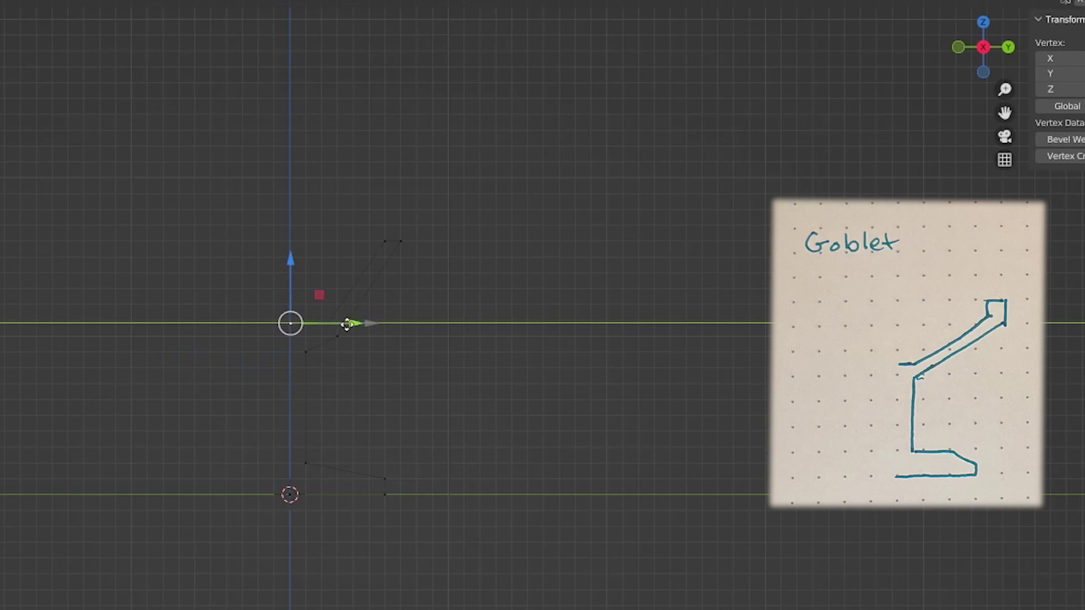
key(Tab)
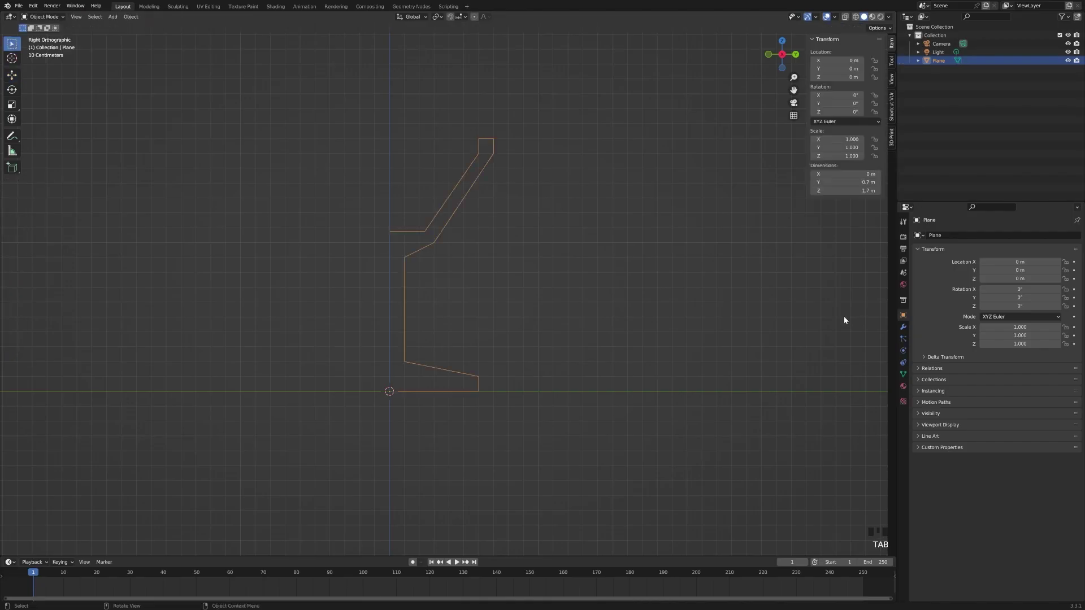
Add a Screw modifier to revolve the mesh profile 360° around Z into a goblet.
click(903, 327)
click(938, 236)
click(913, 361)
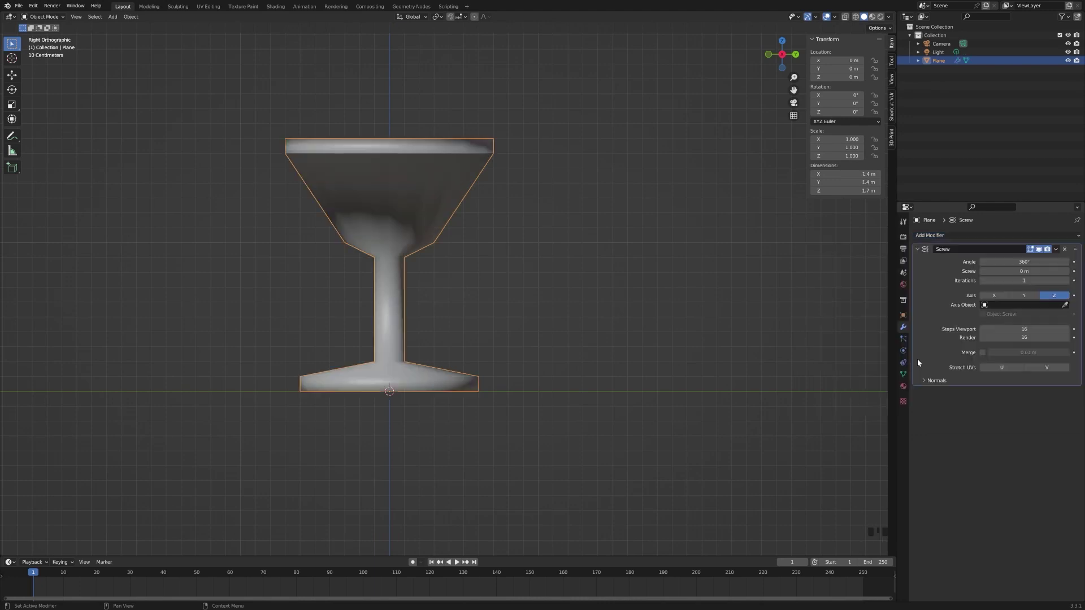
middle_drag(551, 205, 554, 234)
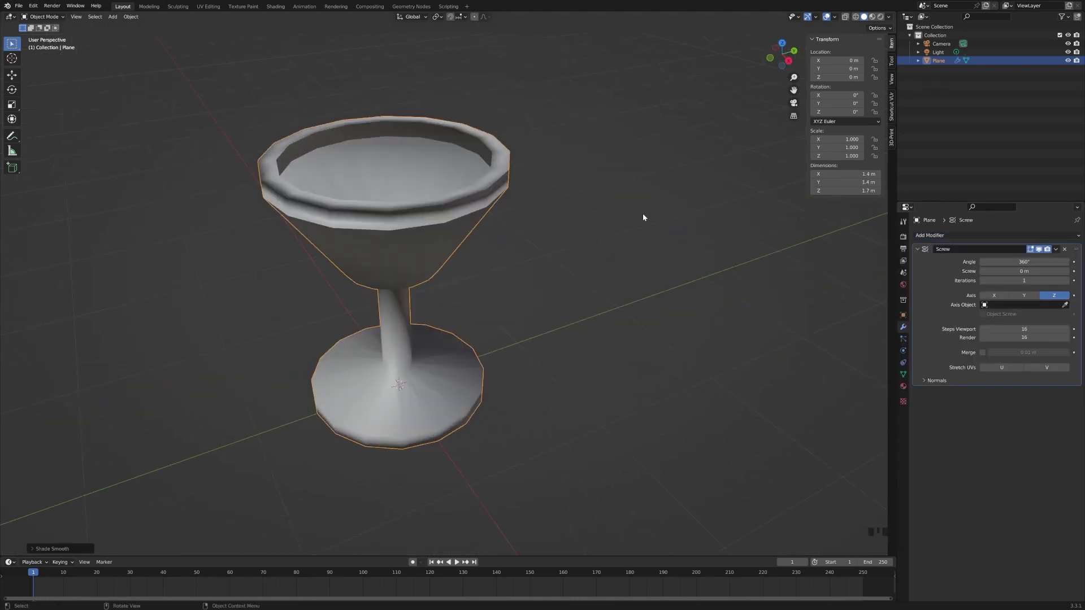
Set the Screw modifier's viewport steps to 64.
click(994, 330)
text(6)
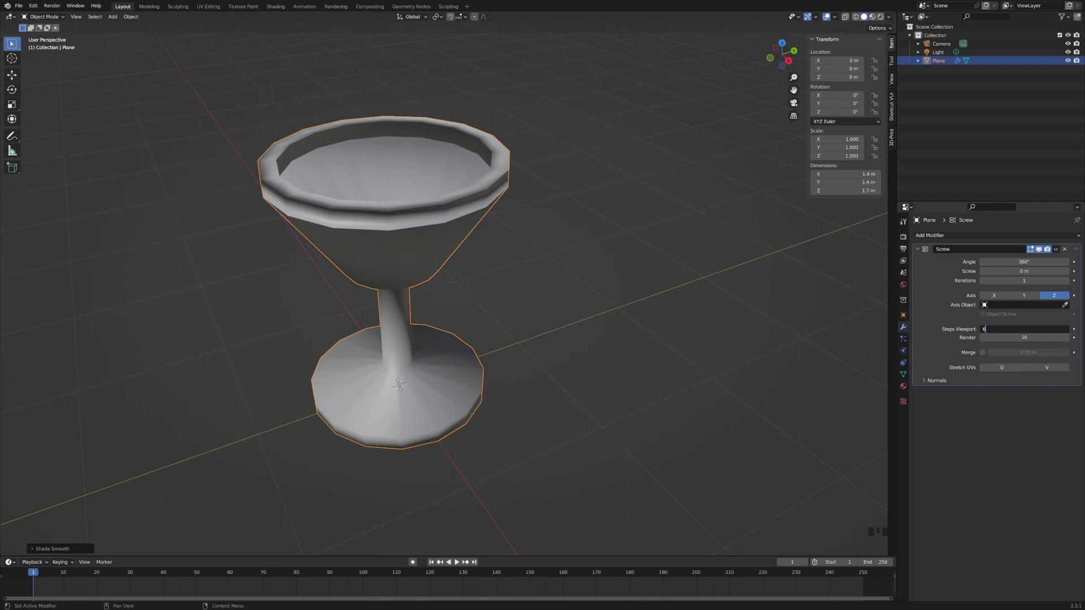
text(4)
key(Return)
middle_drag(499, 232, 575, 279)
scroll(513, 270, up, 2)
Apply Shade Smooth and Shade Auto Smooth to the goblet.
click(518, 254)
right_click(518, 253)
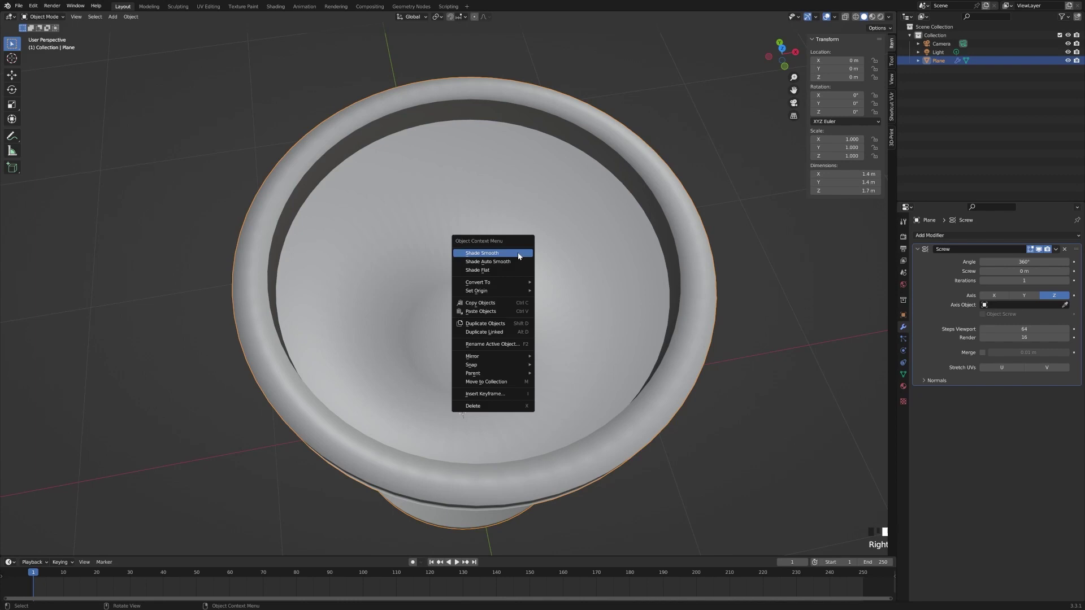
click(518, 252)
right_click(517, 253)
click(518, 262)
middle_drag(519, 266, 473, 222)
scroll(531, 208, down, 4)
scroll(473, 221, up, 2)
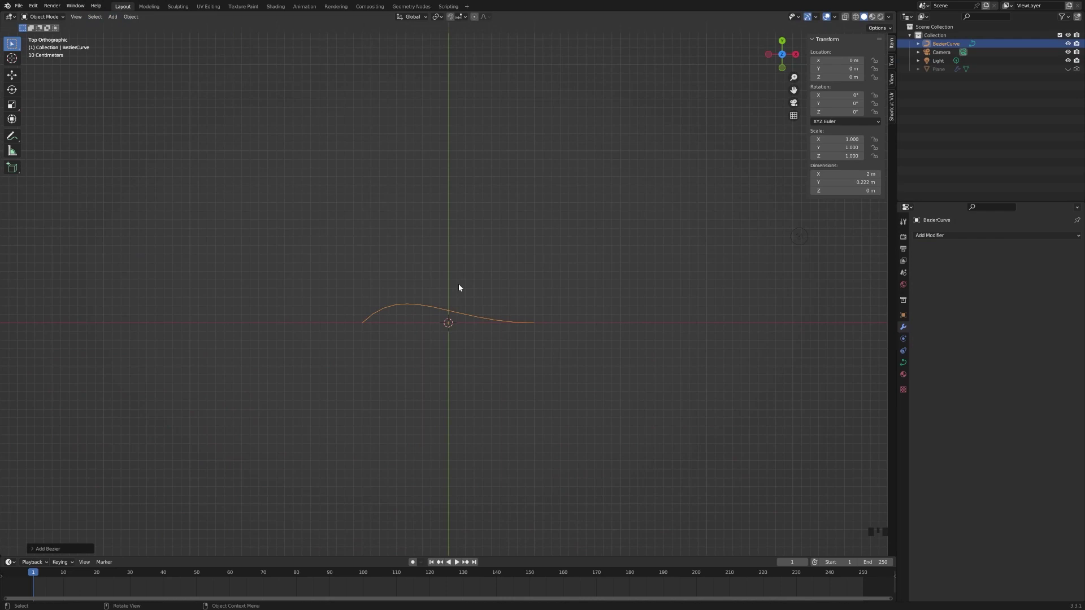
Rotate the Bezier curve 90° about Y and subdivide it with 12 cuts in edit mode.
middle_drag(459, 288, 340, 229)
click(12, 89)
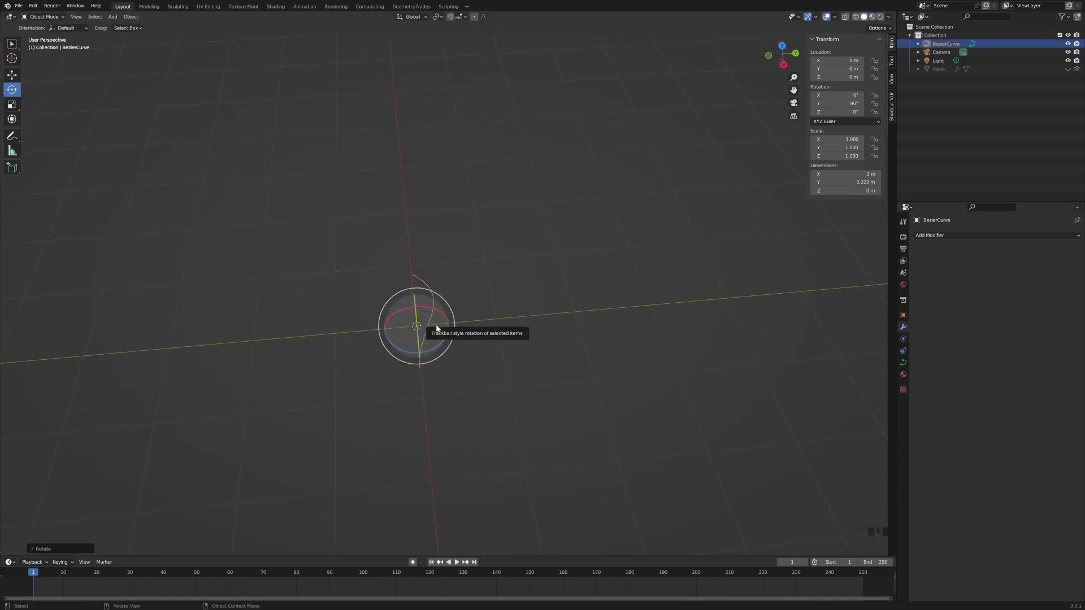
key(KP_3)
key(Tab)
click(191, 17)
click(203, 28)
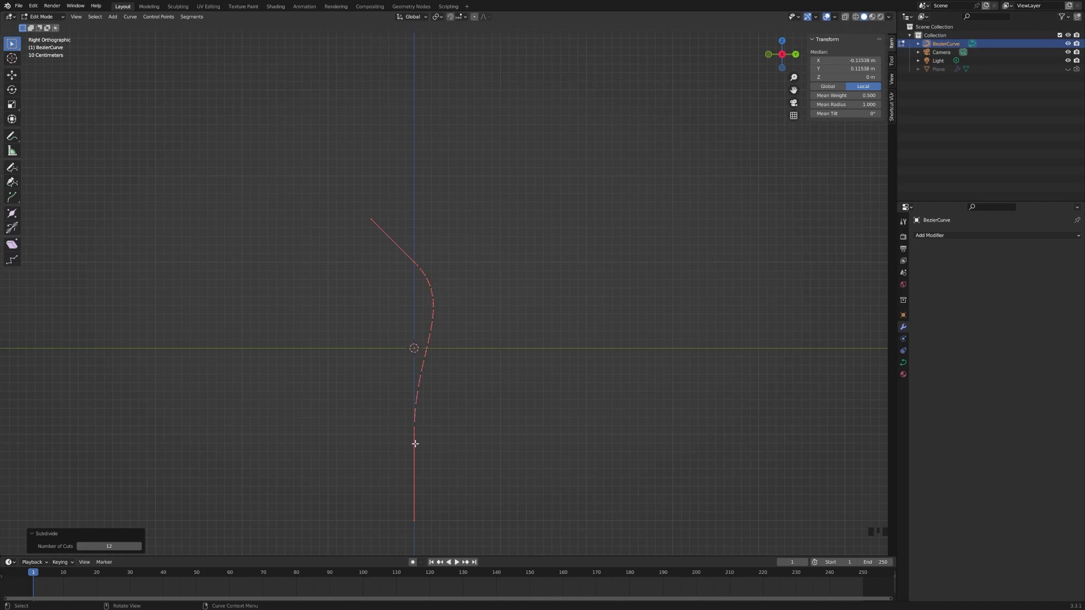
Move the control points at the curve's lower end outward to form the goblet's foot.
click(494, 366)
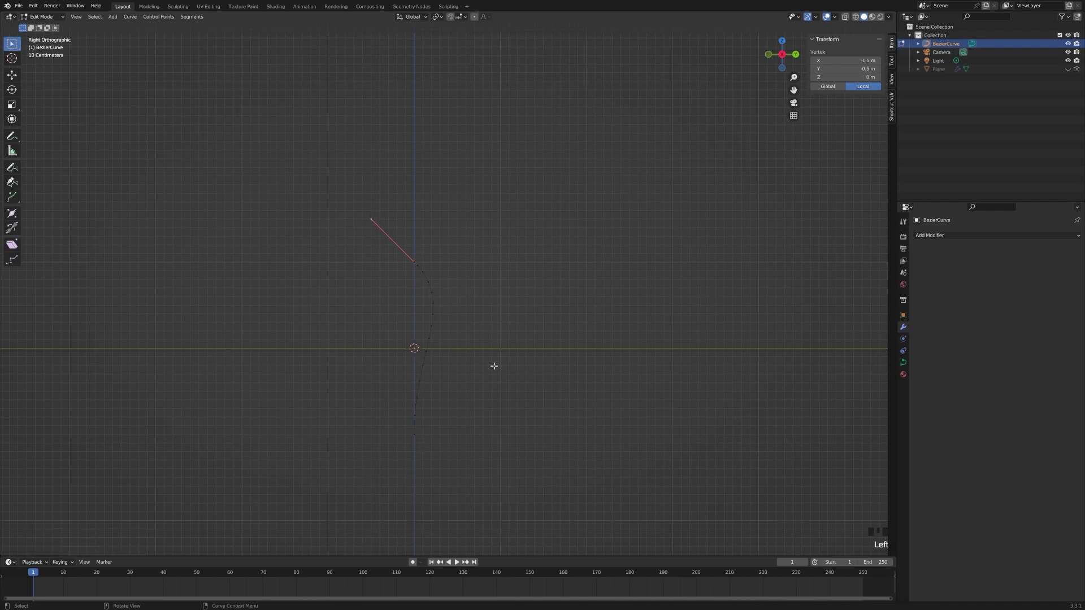
click(415, 433)
scroll(424, 458, up, 4)
key(KP_Decimal)
scroll(443, 443, down, 5)
shift+middle_drag(455, 211, 432, 314)
click(430, 316)
click(433, 321)
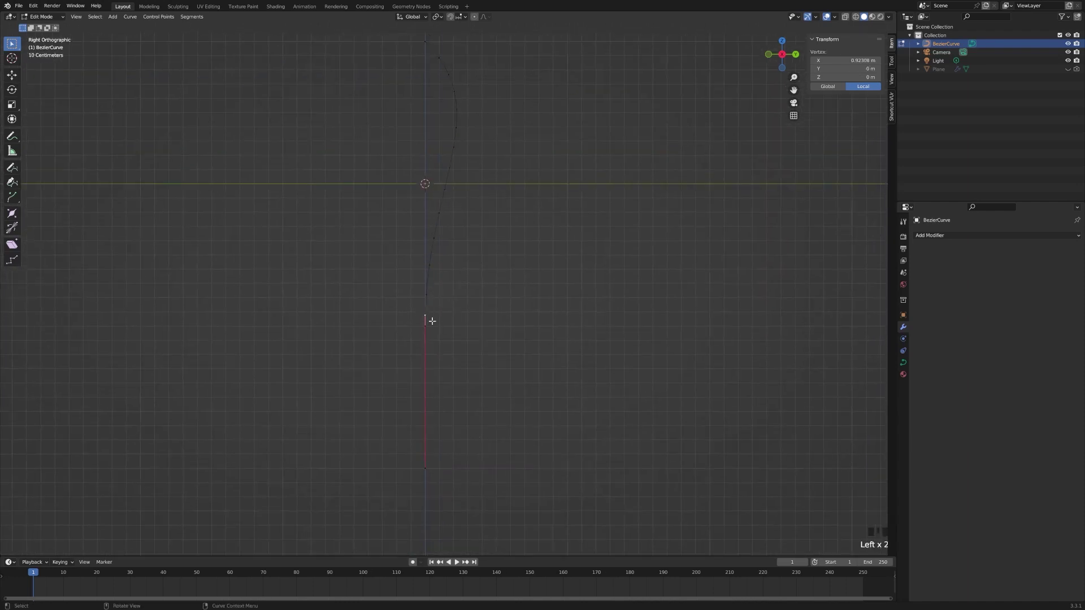
scroll(433, 321, up, 3)
click(416, 301)
scroll(469, 333, down, 2)
click(11, 76)
drag(466, 297, 579, 303)
drag(544, 264, 557, 305)
Adjust the next control points above the foot and undo the last change.
click(12, 90)
click(421, 333)
drag(443, 314, 457, 381)
key(ctrl+z)
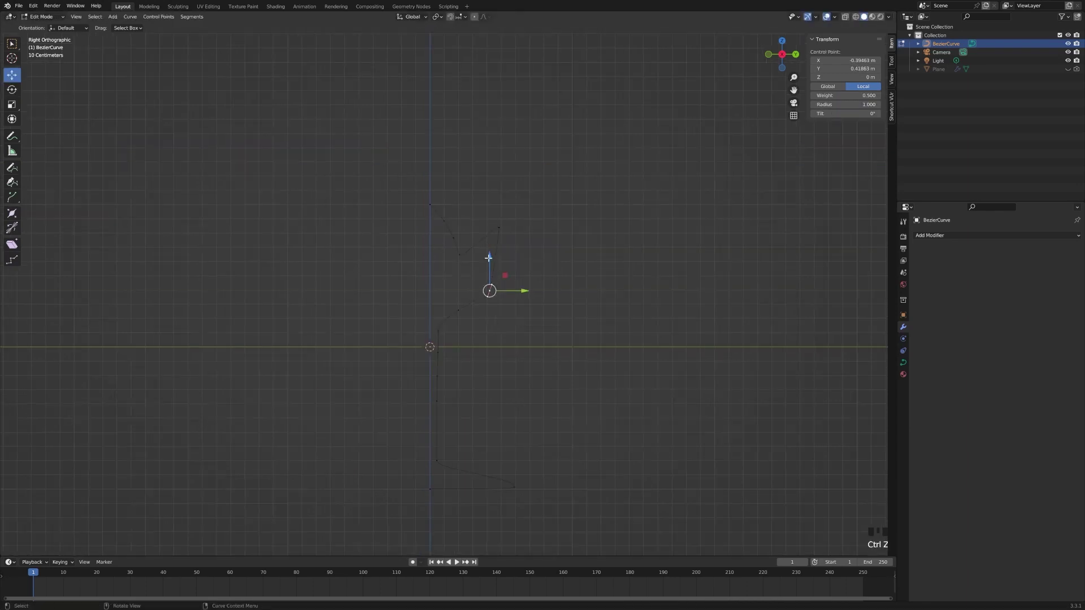
Move the curve's upper control points to form the bowl's outer wall and rim.
click(460, 254)
click(463, 232)
drag(459, 222, 460, 197)
scroll(468, 257, down, 5)
drag(494, 230, 483, 210)
click(455, 210)
drag(447, 177, 448, 230)
Align the rim's control points, nudging the outer one outward along Y by about 0.006 m.
click(445, 317)
drag(445, 283, 443, 265)
click(444, 346)
drag(478, 348, 479, 348)
click(547, 298)
drag(578, 300, 585, 300)
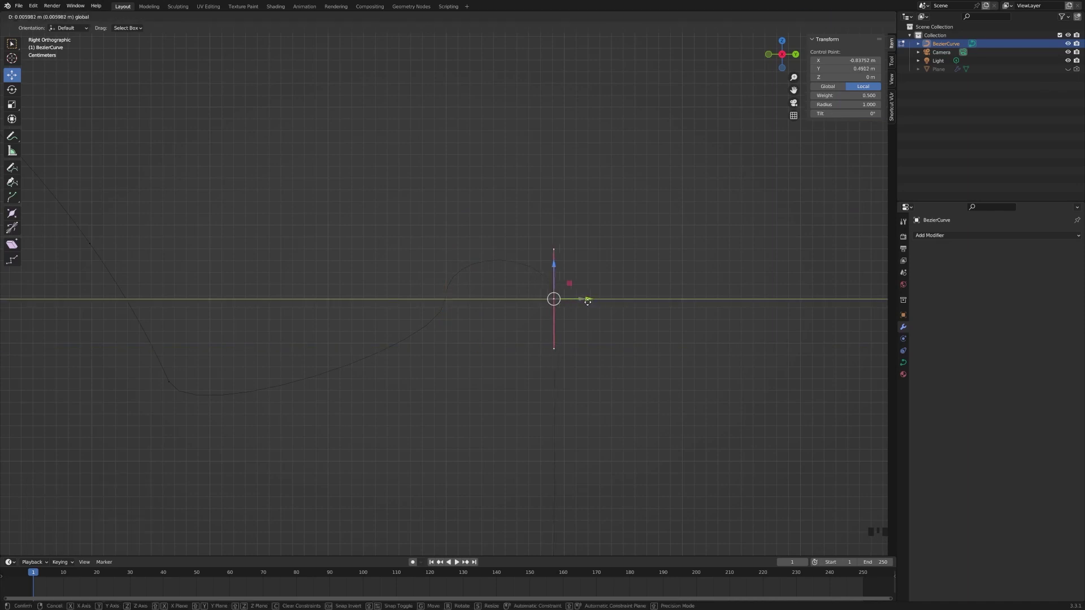
Move the control points beyond the rim down and outward to begin the bowl's inner wall.
scroll(486, 316, down, 4)
click(313, 334)
drag(316, 305, 317, 426)
drag(346, 454, 460, 454)
click(446, 294)
drag(385, 453, 475, 453)
Fine-tune the points and handle at the lower end of the rim's inner wall.
click(431, 432)
drag(431, 398, 441, 436)
click(441, 454)
drag(476, 471, 483, 449)
click(453, 449)
scroll(429, 384, down, 3)
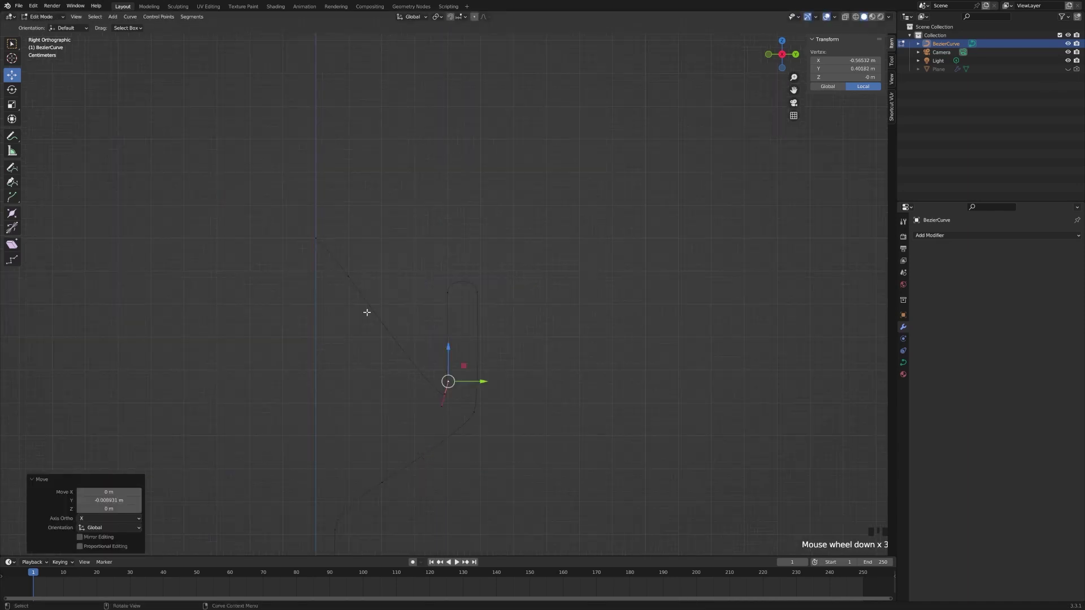
Move the curve's last two upper control points down to the level of the bowl's floor.
click(348, 276)
drag(348, 243, 375, 460)
click(315, 239)
drag(316, 209, 265, 452)
Reposition the remaining control points to shape the bowl's inner slope and floor near the centre axis.
click(151, 296)
drag(151, 265, 174, 430)
drag(194, 459, 345, 469)
click(334, 447)
drag(332, 410, 331, 425)
Adjust the handles of the bowl-floor control points along Y to flatten the inner floor.
shift+middle_drag(332, 424, 447, 253)
scroll(452, 265, up, 9)
click(601, 274)
drag(637, 274, 739, 274)
scroll(735, 274, down, 9)
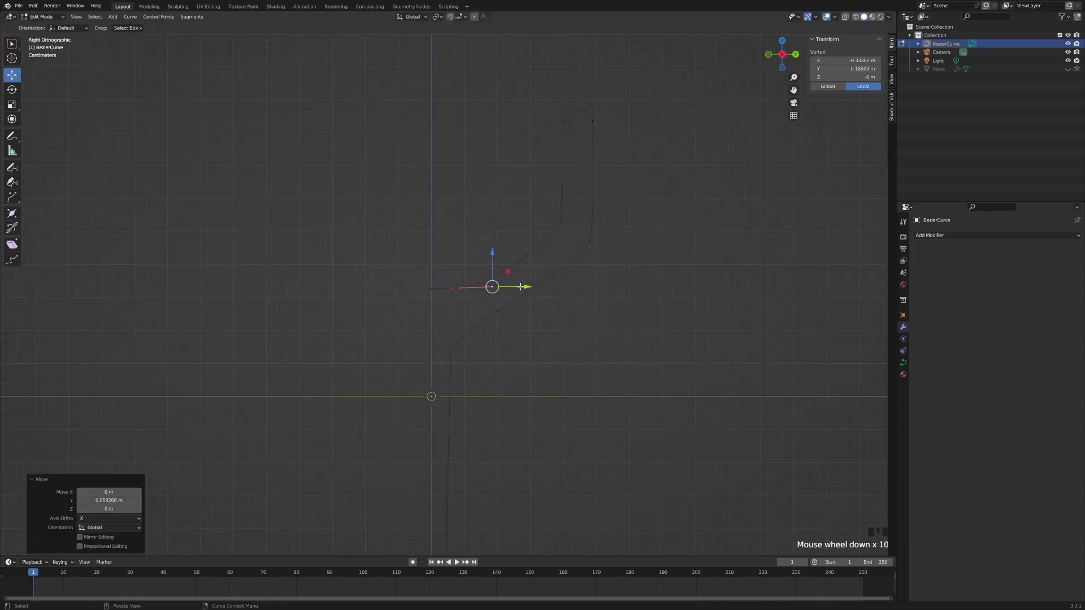
click(460, 288)
drag(494, 288, 487, 288)
Refine the bends between the bowl's slope and vertical wall by nudging their points and handles.
click(560, 224)
click(555, 235)
drag(556, 201, 556, 218)
drag(591, 252, 575, 252)
drag(540, 217, 540, 211)
drag(574, 246, 593, 239)
Shift the stem's control points slightly outward, and move the upper bowl points outward and up.
scroll(405, 211, down, 5)
drag(416, 302, 474, 449)
drag(479, 362, 486, 362)
drag(487, 312, 527, 199)
drag(532, 246, 558, 245)
drag(525, 209, 526, 181)
scroll(625, 332, down, 3)
Check the profile in object mode and nudge the stem's control points vertically.
key(Tab)
key(Tab)
scroll(625, 332, up, 1)
drag(424, 274, 482, 365)
drag(452, 272, 453, 282)
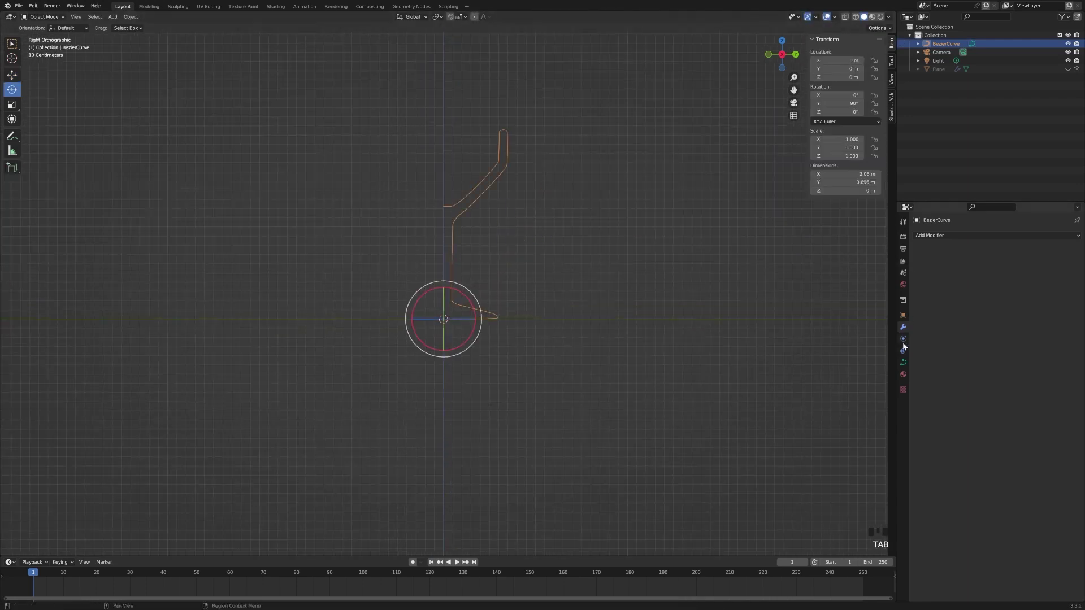
Add a Screw modifier to the Bezier curve, revolving it 360° around the X axis.
click(961, 235)
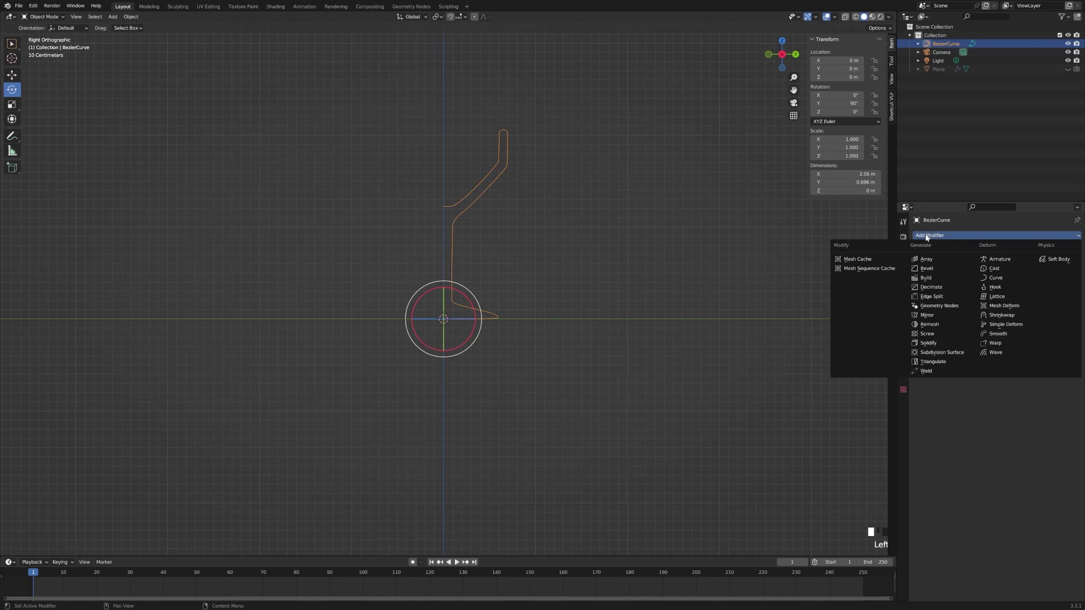
click(938, 331)
middle_drag(587, 277, 462, 308)
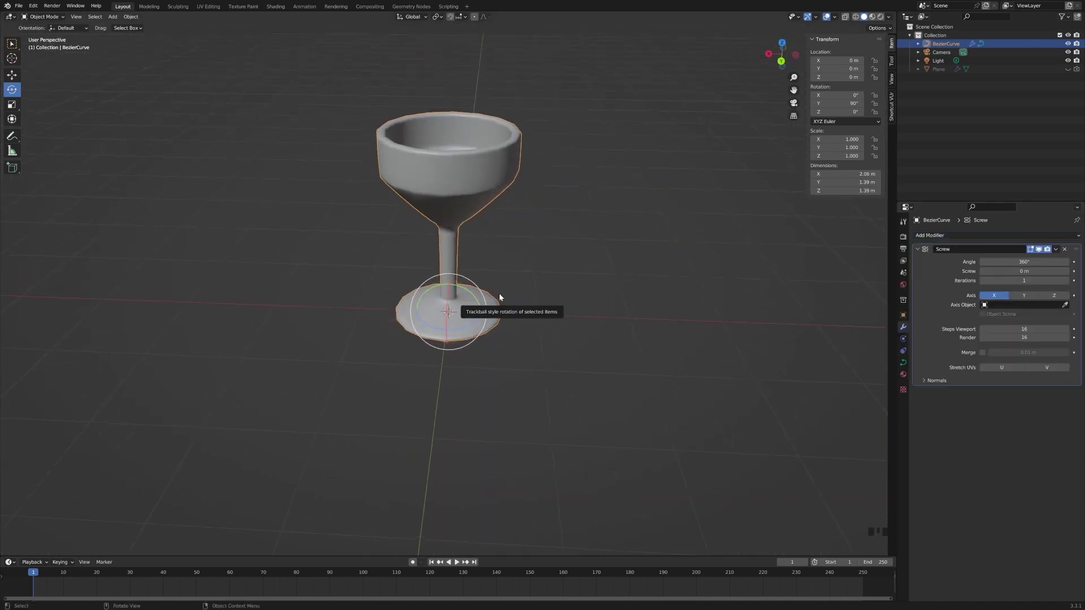
scroll(603, 269, up, 2)
scroll(568, 295, down, 1)
scroll(567, 295, up, 2)
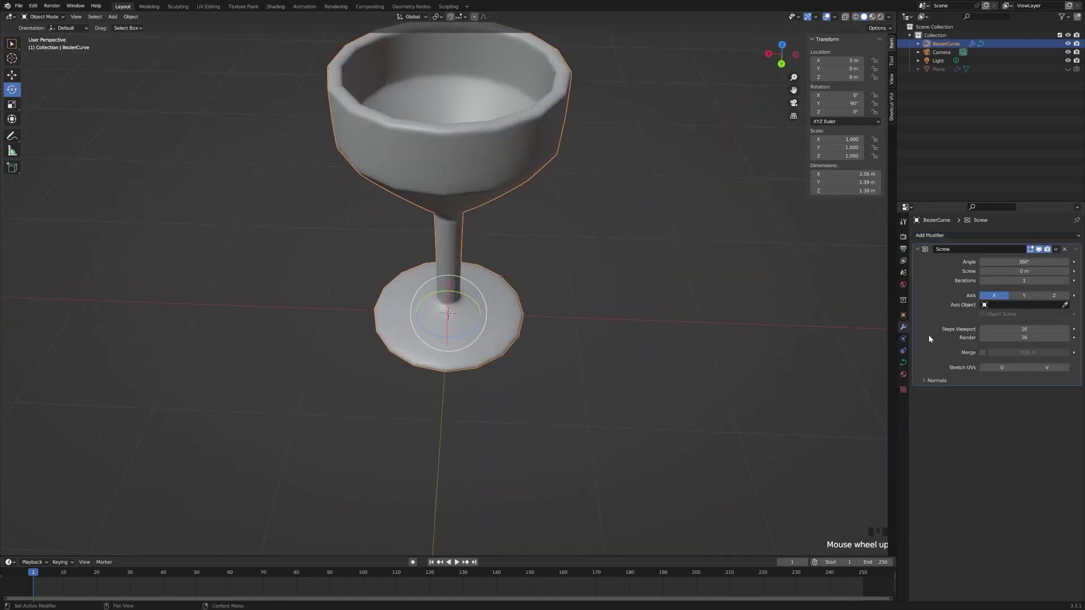
Set the Screw modifier's render steps to 64 and its viewport steps to 32.
click(1011, 329)
text(64)
key(Return)
click(1012, 337)
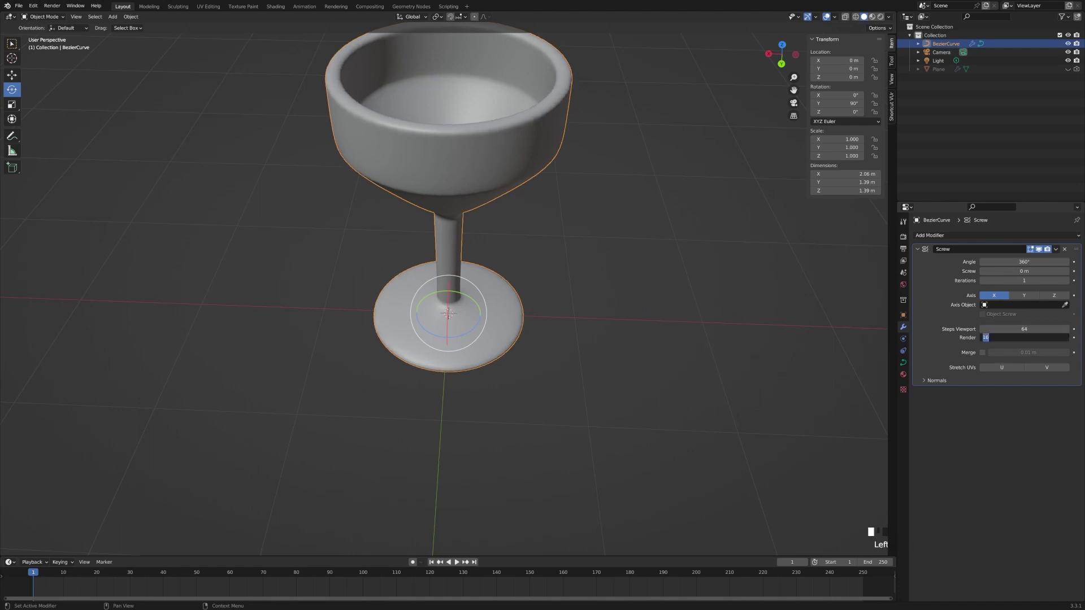
text(32)
key(Return)
Raise the Screw modifier's viewport steps to 64.
scroll(588, 213, up, 3)
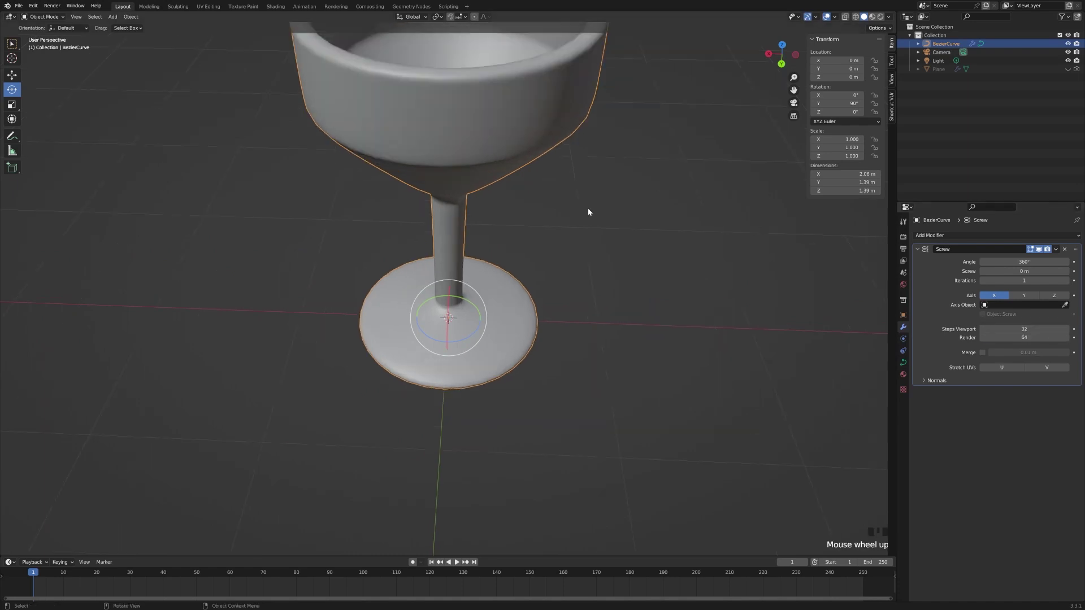
middle_drag(588, 213, 590, 230)
click(1047, 330)
text(64)
key(Return)
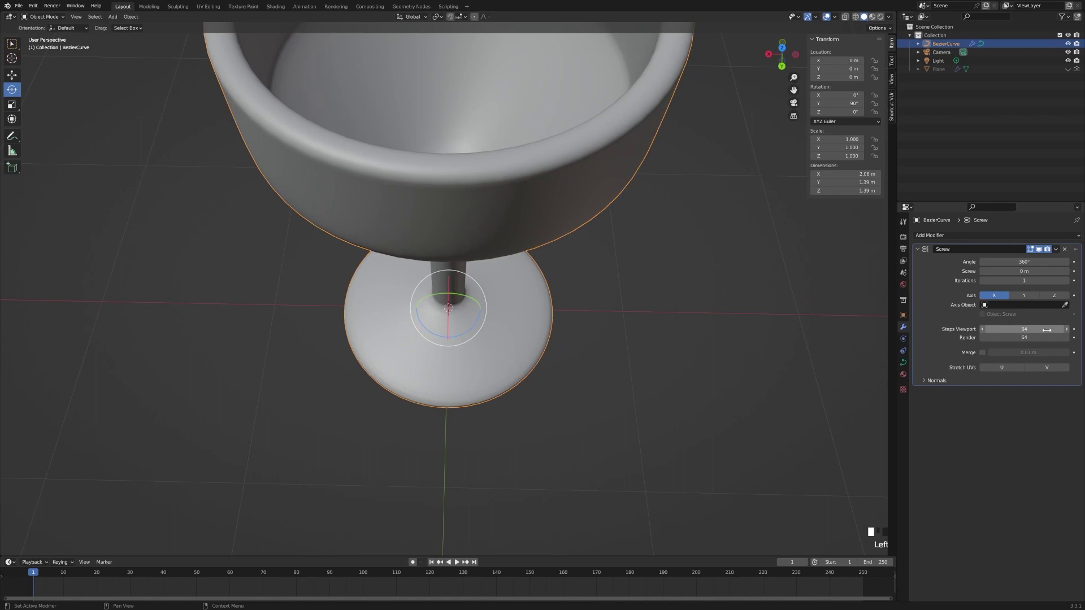
Check the Screw modifier's normals options and inspect the curve-based goblet.
click(961, 380)
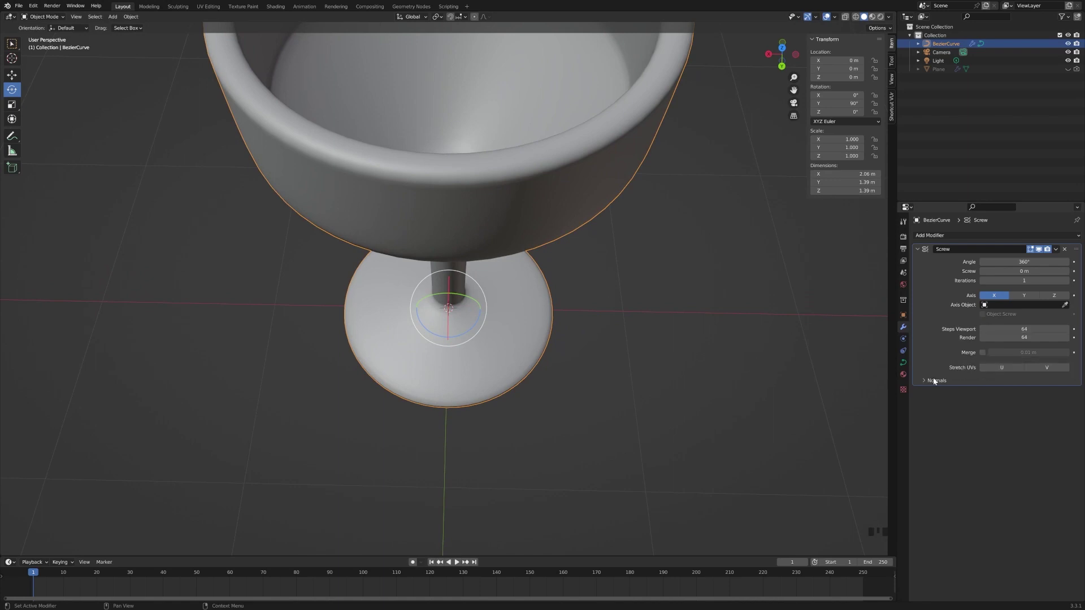
scroll(594, 310, down, 3)
middle_drag(610, 295, 625, 264)
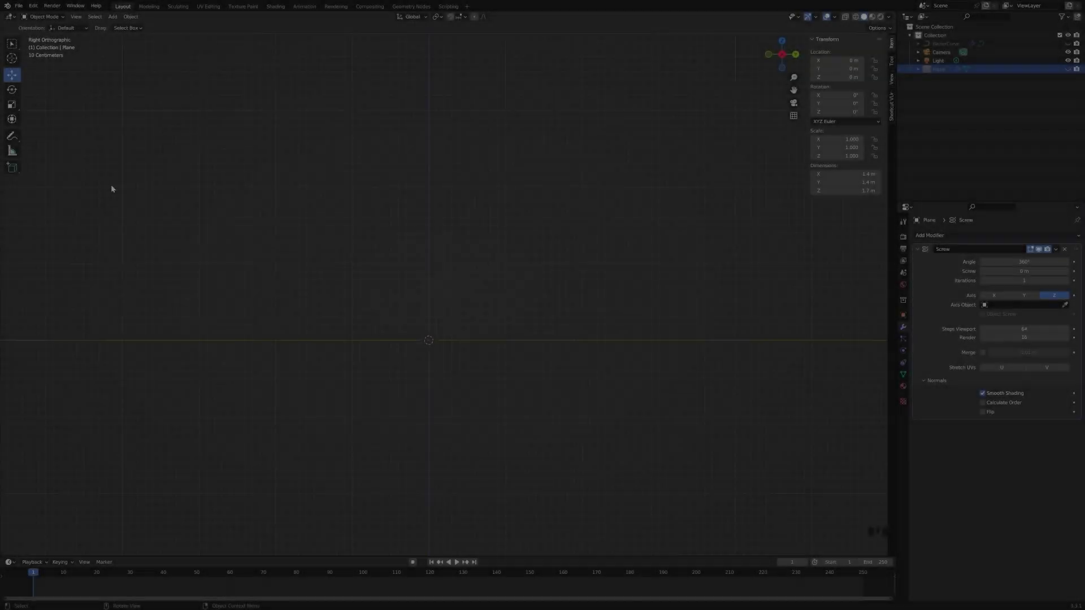
Add a blank Grease Pencil object and draw the goblet's half profile on it from the centre axis in Draw Mode.
click(112, 16)
mouse_move(133, 75)
click(195, 75)
key(Tab)
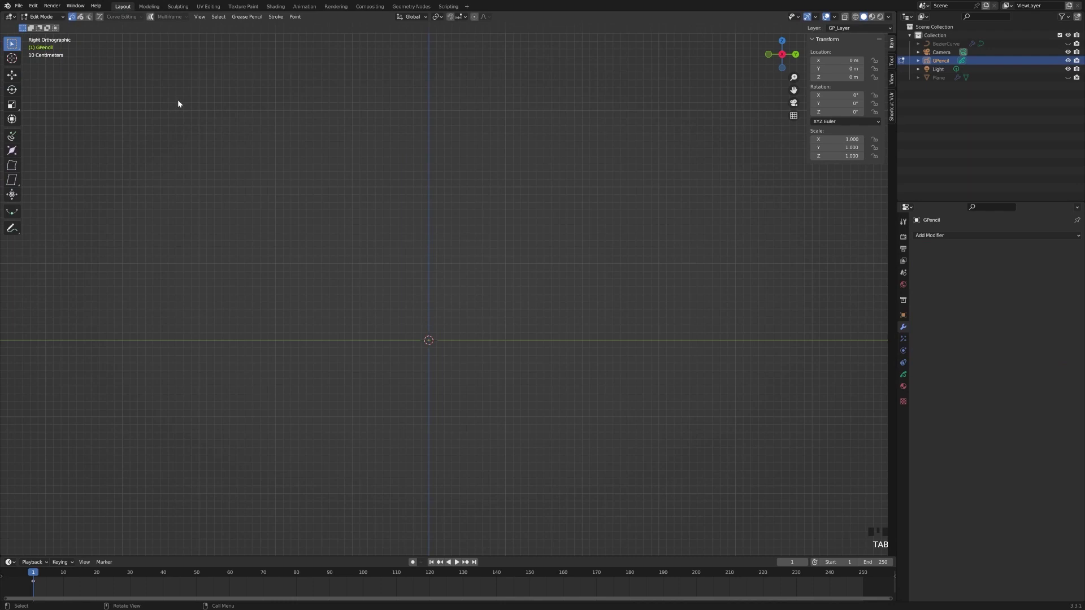
click(42, 17)
click(42, 54)
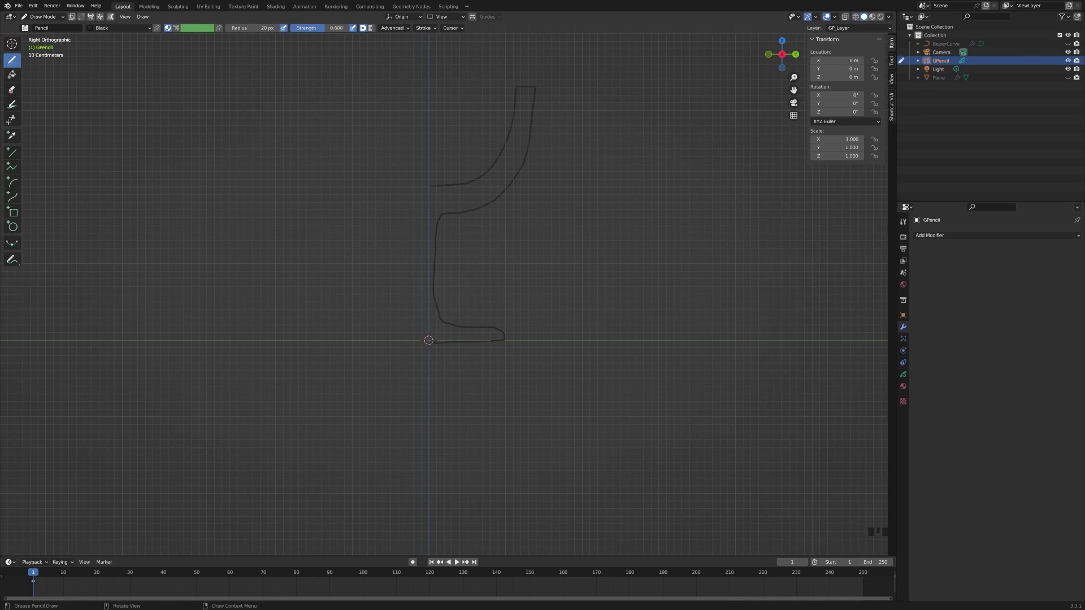
Straighten the underside of the drawn foot onto the ground line by moving its stroke points up along Z with proportional editing.
scroll(444, 294, up, 4)
key(Tab)
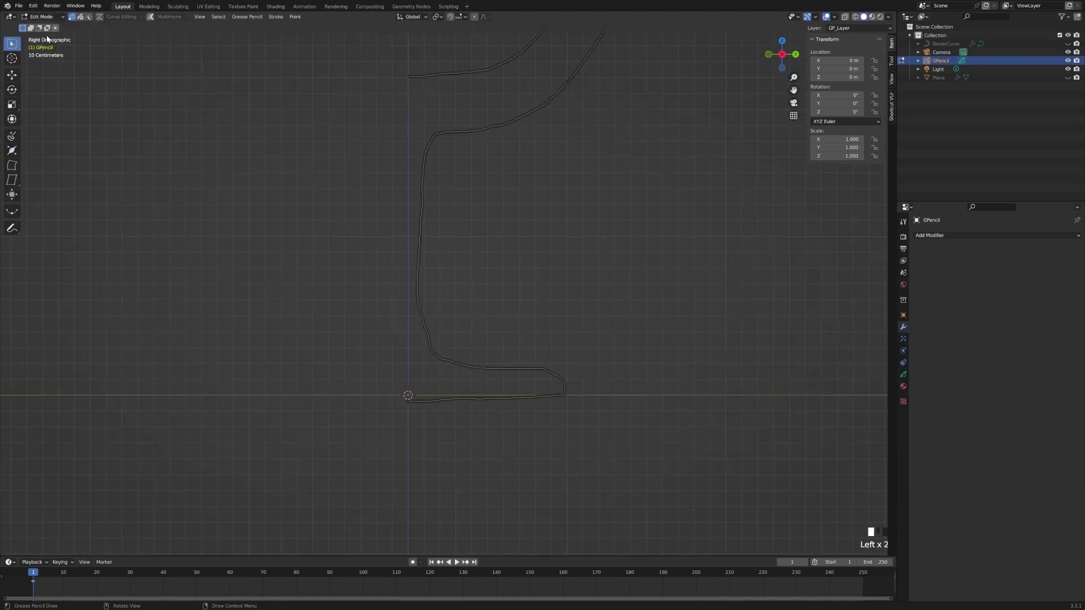
drag(370, 374, 415, 430)
key(g)
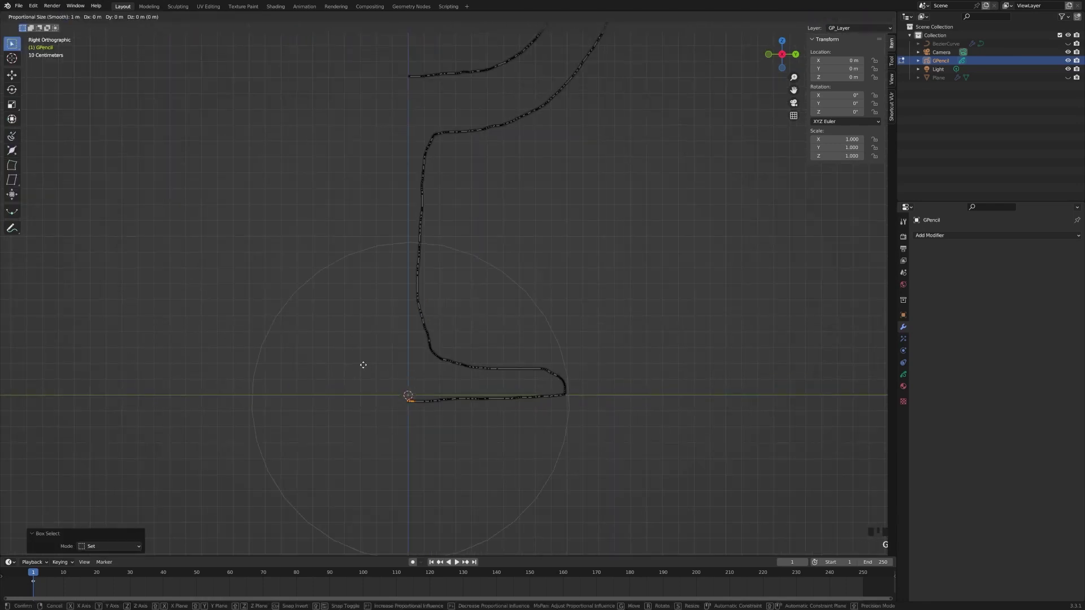
key(z)
click(363, 360)
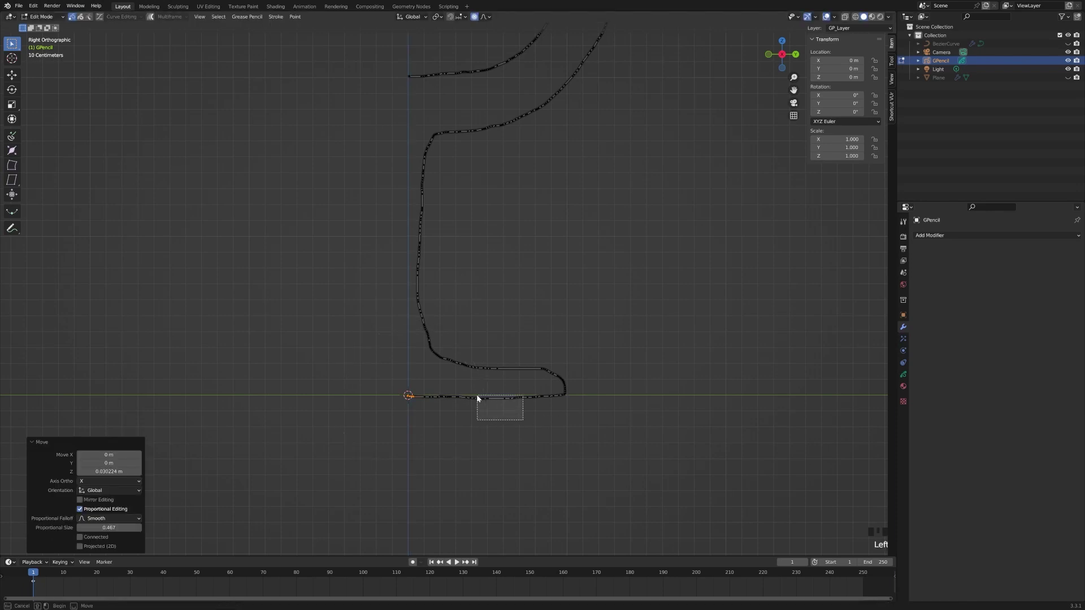
drag(477, 396, 474, 397)
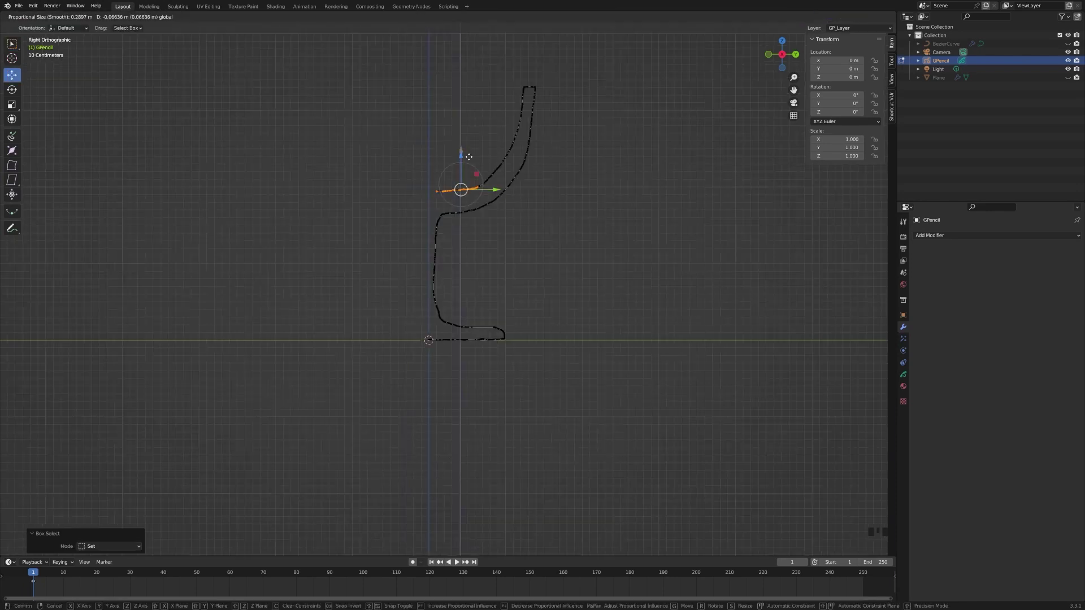
Lower the bowl's inner floor and smooth its inner wall by moving stroke points with proportional editing, then return to Object Mode.
drag(465, 157, 490, 152)
click(491, 181)
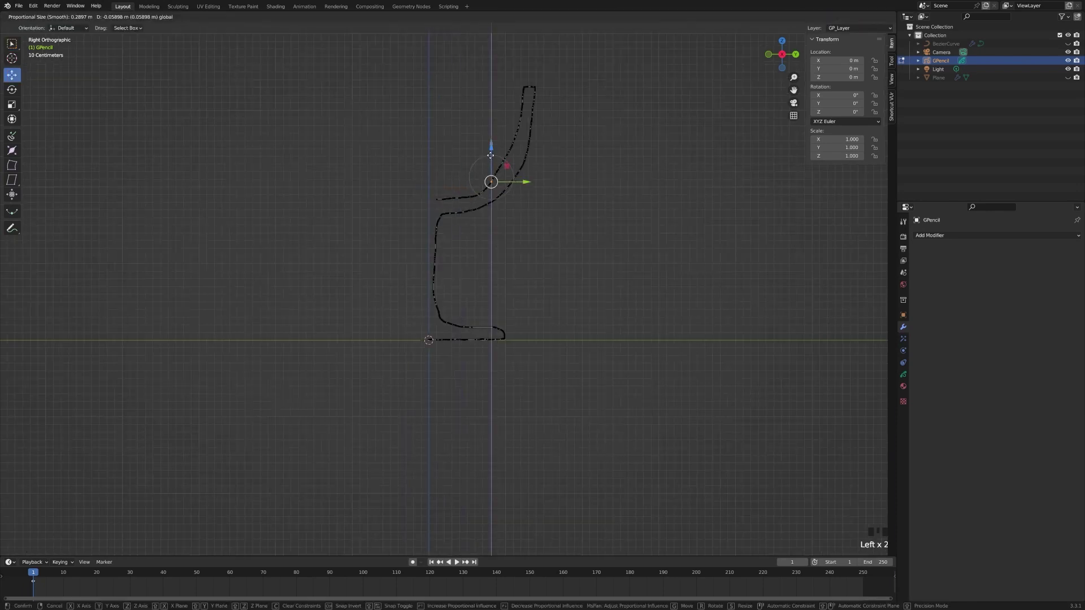
click(501, 166)
mouse_move(532, 165)
mouse_down()
mouse_move(539, 158)
mouse_move(503, 155)
mouse_move(526, 175)
mouse_move(551, 124)
mouse_up()
click(514, 149)
click(508, 159)
click(502, 170)
click(498, 177)
key(Tab)
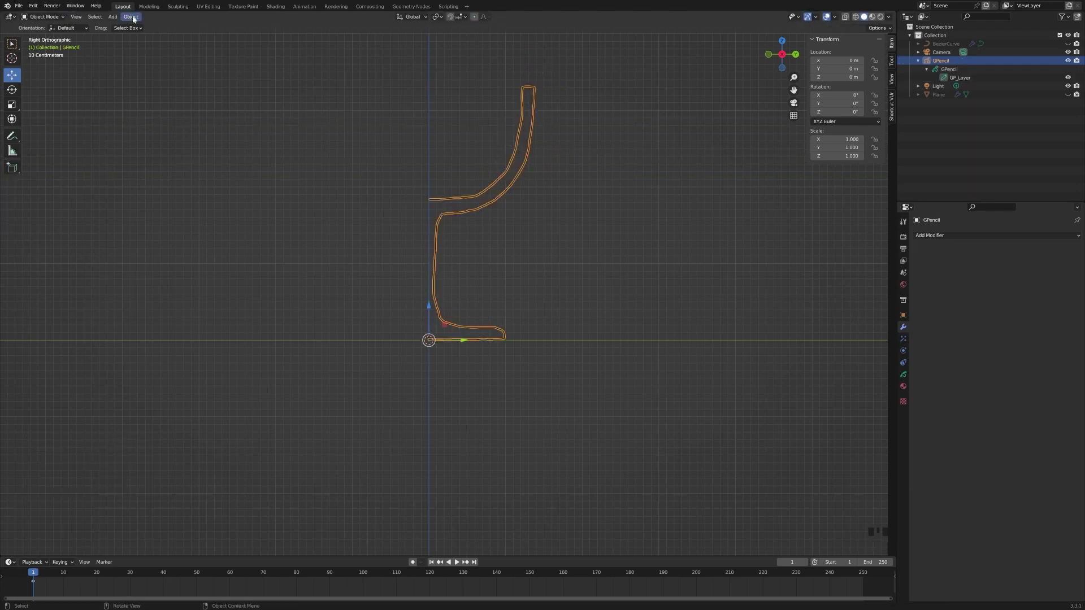
Convert the Grease Pencil profile to a Bezier curve.
click(133, 18)
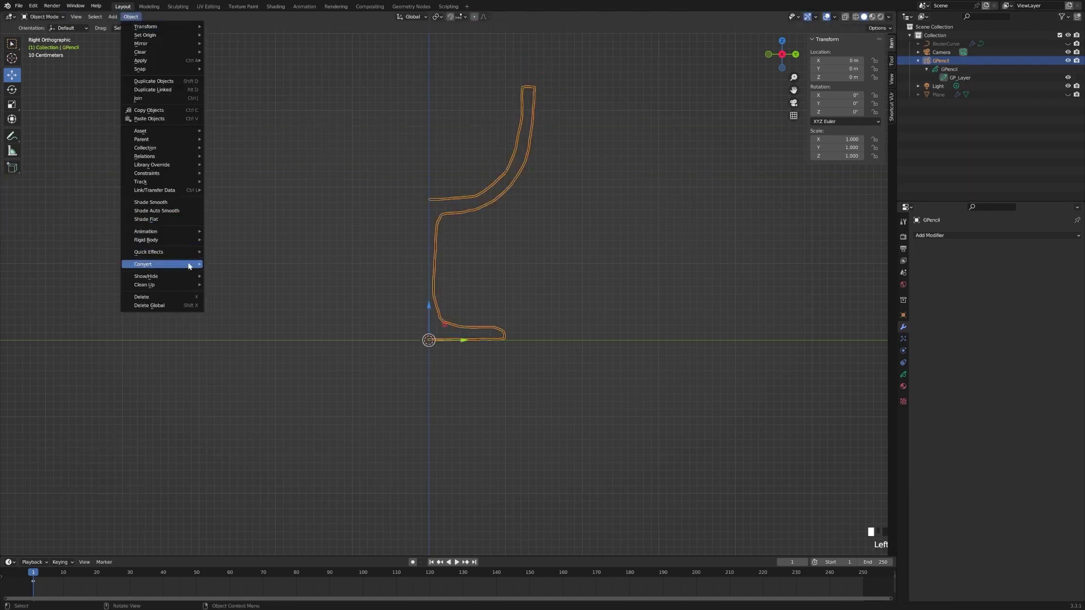
mouse_move(190, 266)
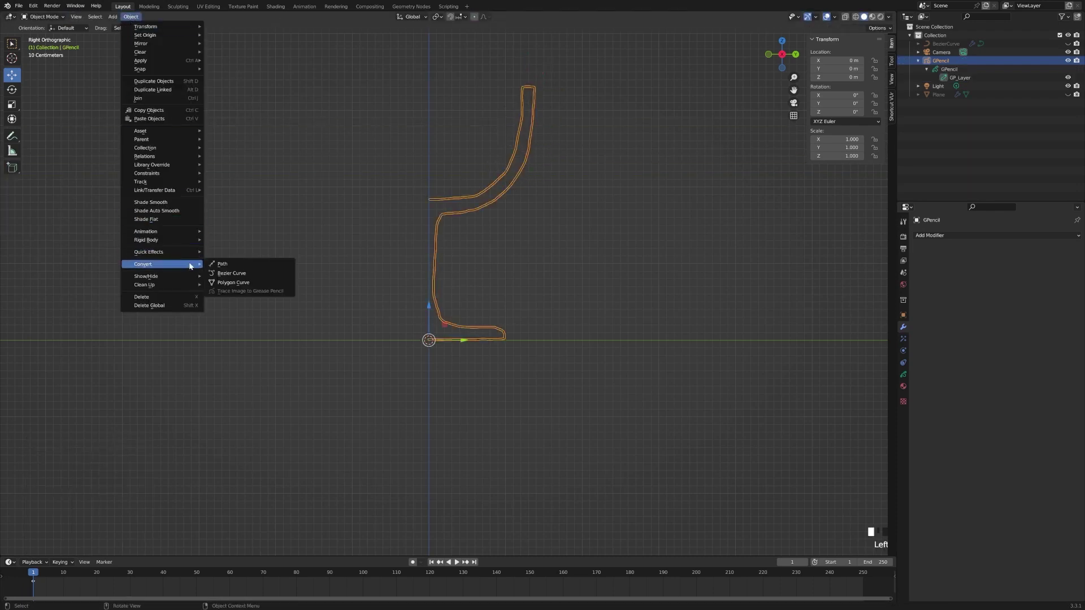
click(263, 277)
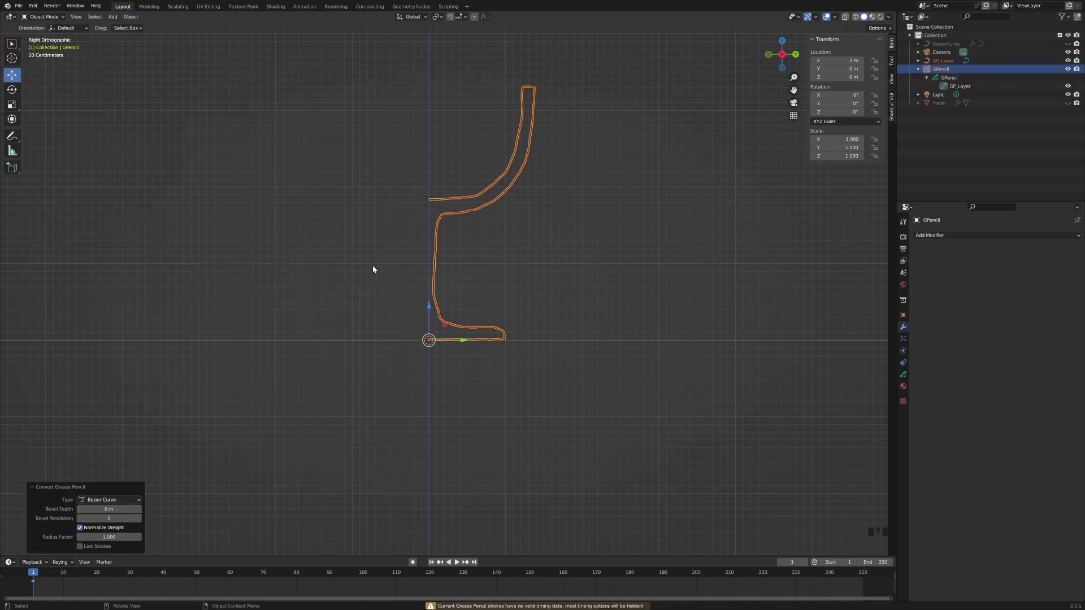
Hide the original Grease Pencil object in the viewport and in renders.
click(929, 235)
click(928, 237)
click(943, 60)
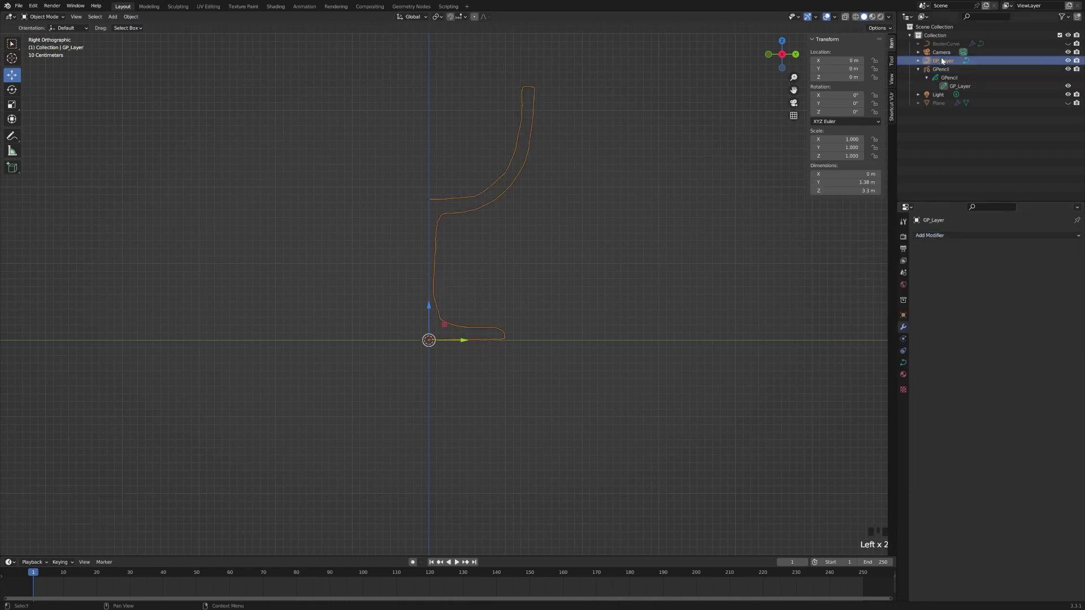
click(945, 71)
click(1068, 69)
click(1077, 69)
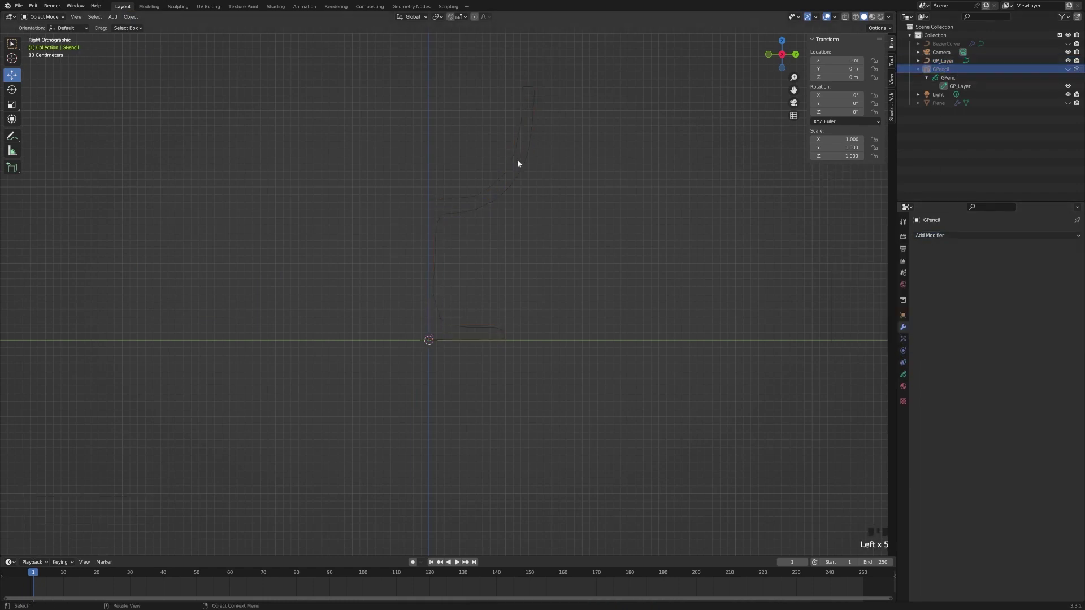
Add a Screw modifier to the converted Bezier curve, revolving it 360° around the Z axis.
click(517, 160)
click(941, 235)
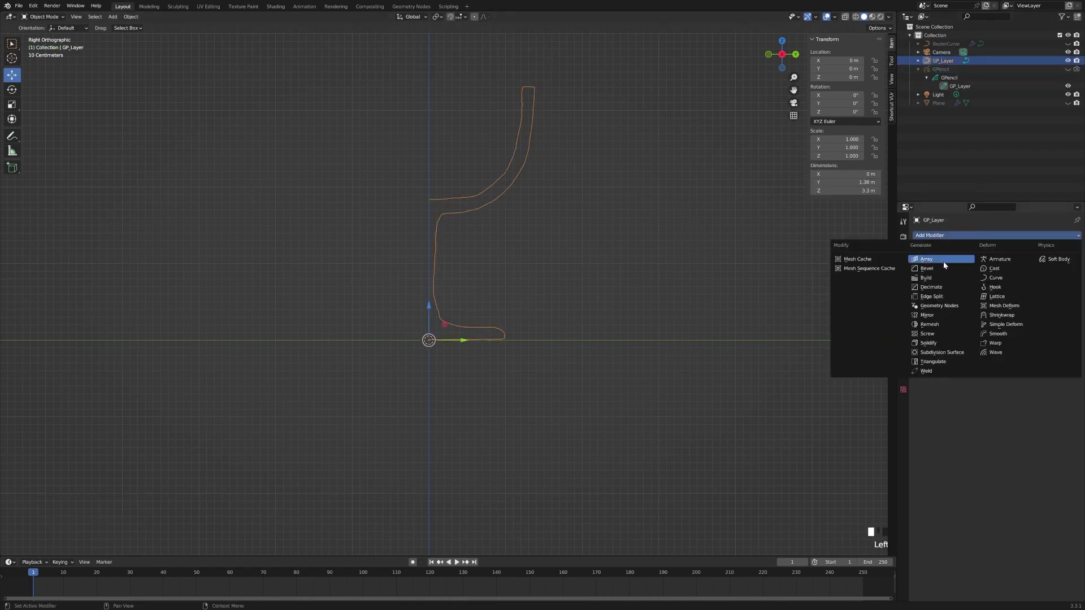
click(964, 337)
middle_drag(588, 209, 706, 294)
Set the Screw modifier's viewport and render steps to 64 on the converted Bezier curve.
click(1024, 328)
text(6)
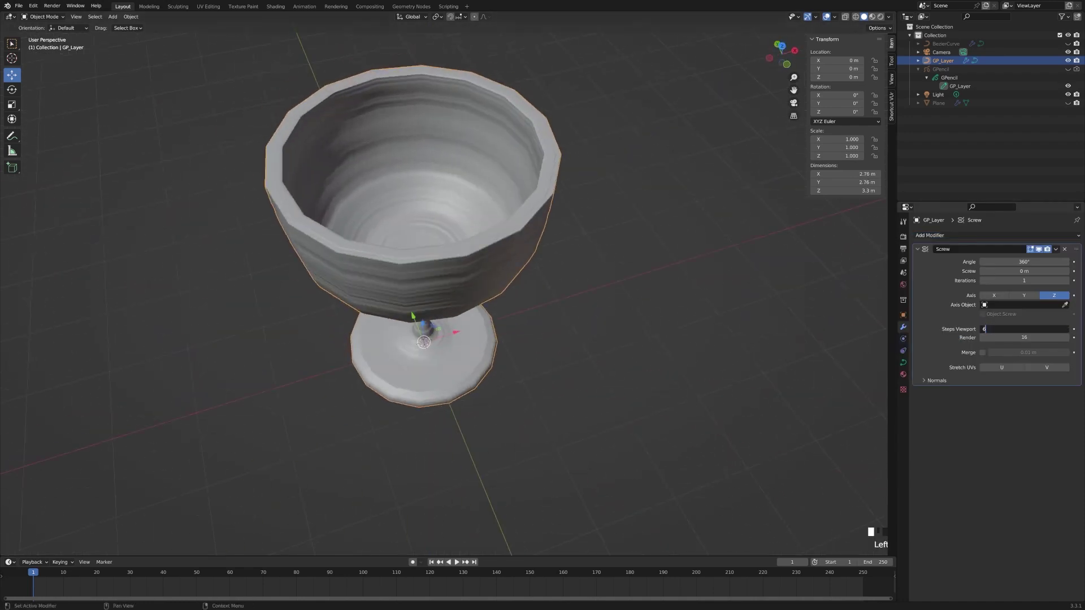
text(4)
key(Tab)
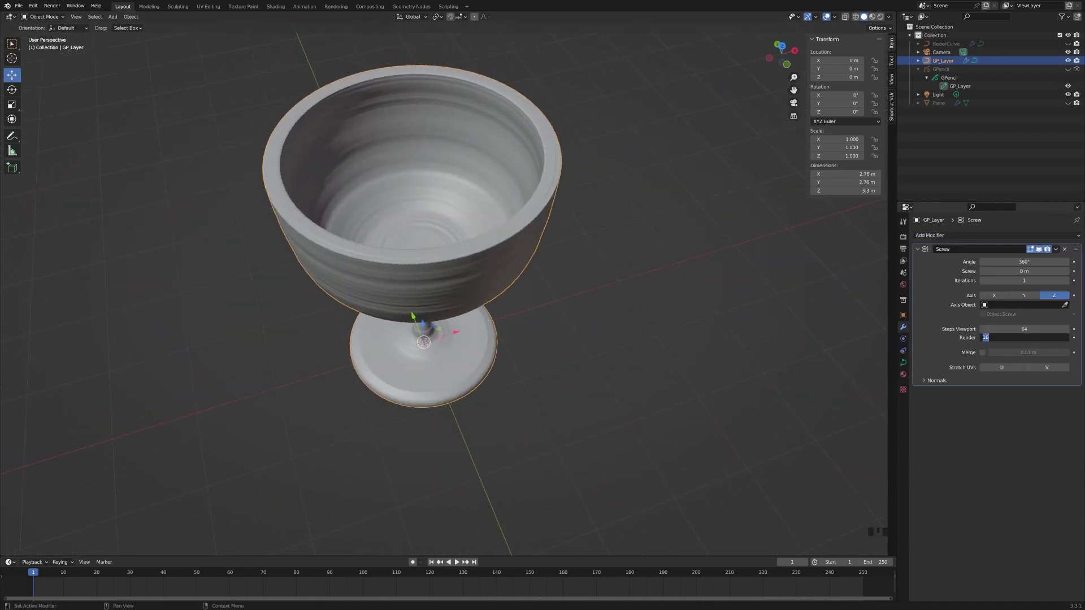
text(64)
key(Return)
middle_drag(599, 373, 621, 347)
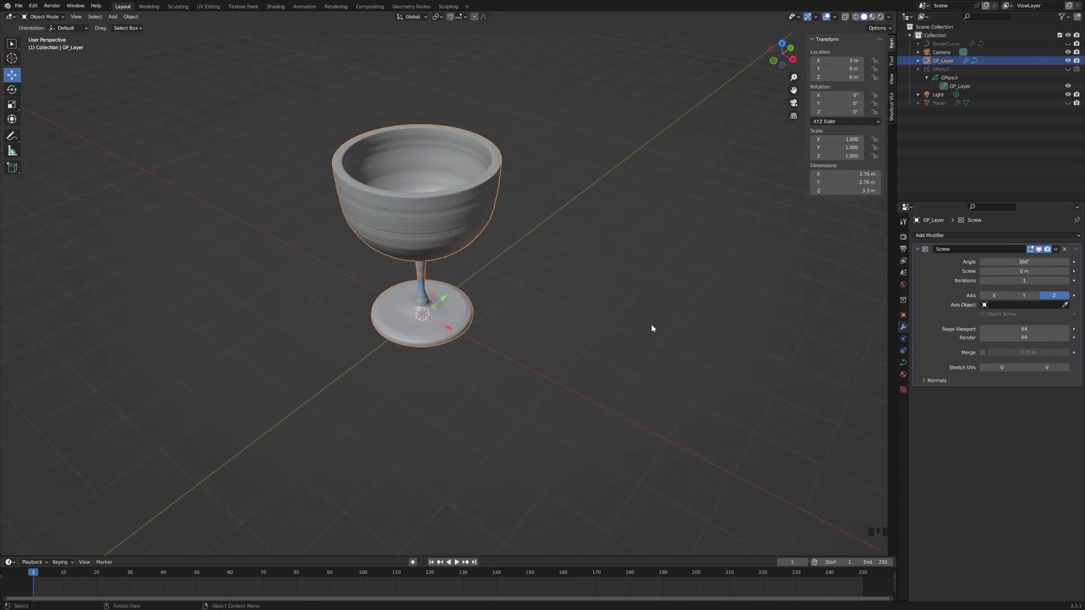
Hide the converted Bezier goblet in the viewport and renders, and make the Grease Pencil object visible and selected again.
click(1068, 61)
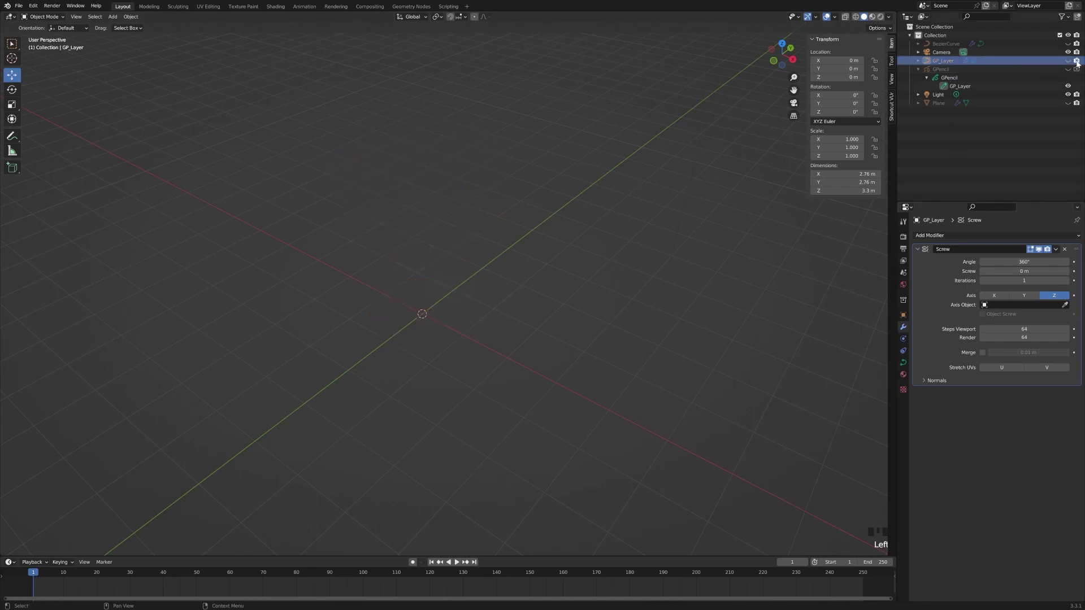
click(1077, 61)
click(1068, 69)
click(1077, 69)
click(940, 69)
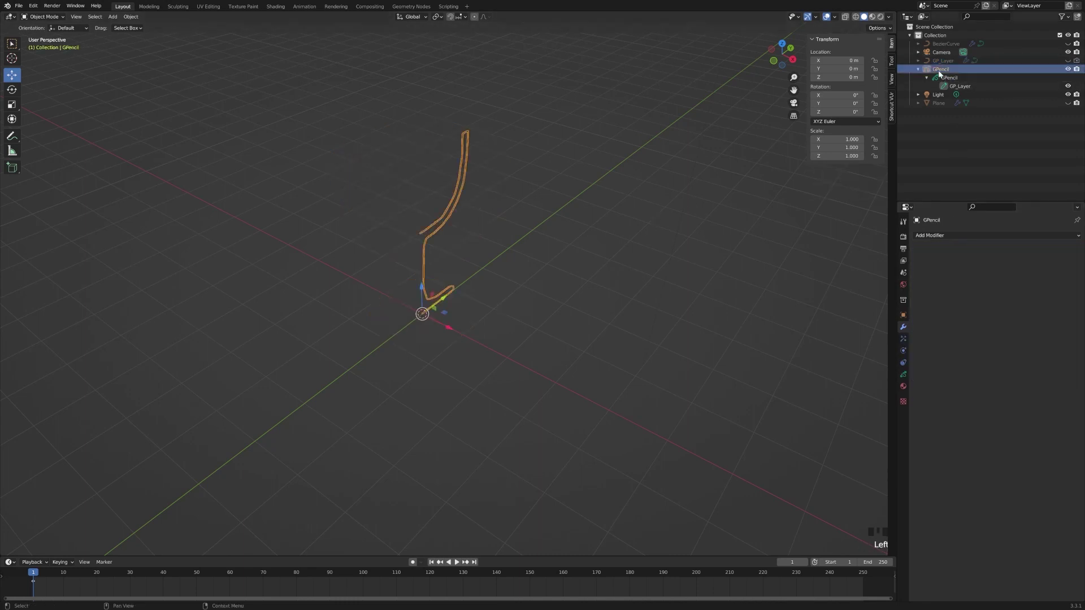
Convert the Grease Pencil profile to a polygon curve and hide the original drawing in the viewport and renders.
click(129, 17)
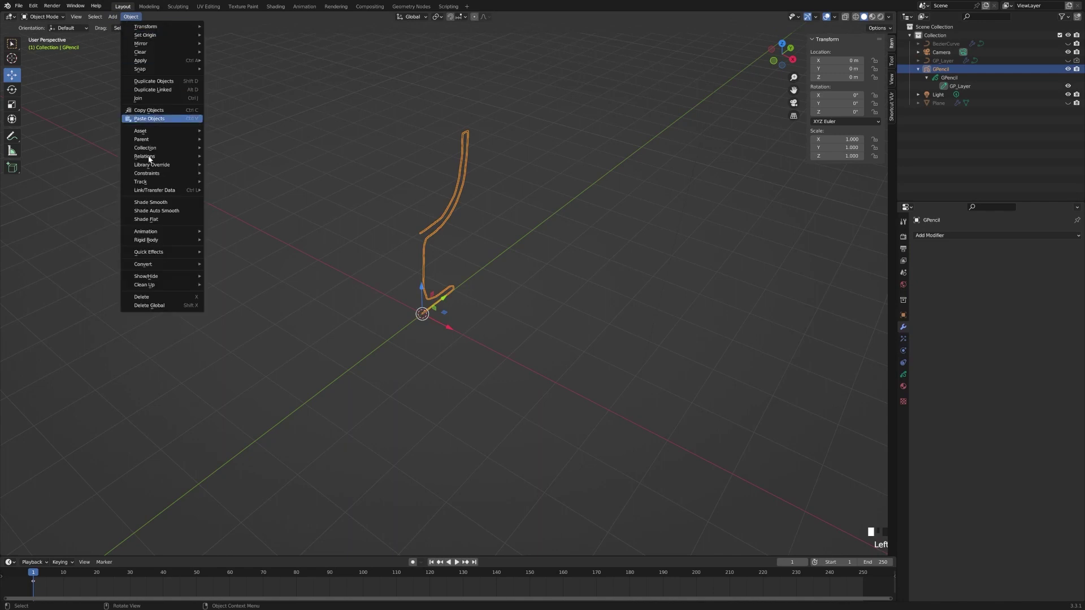
mouse_move(190, 265)
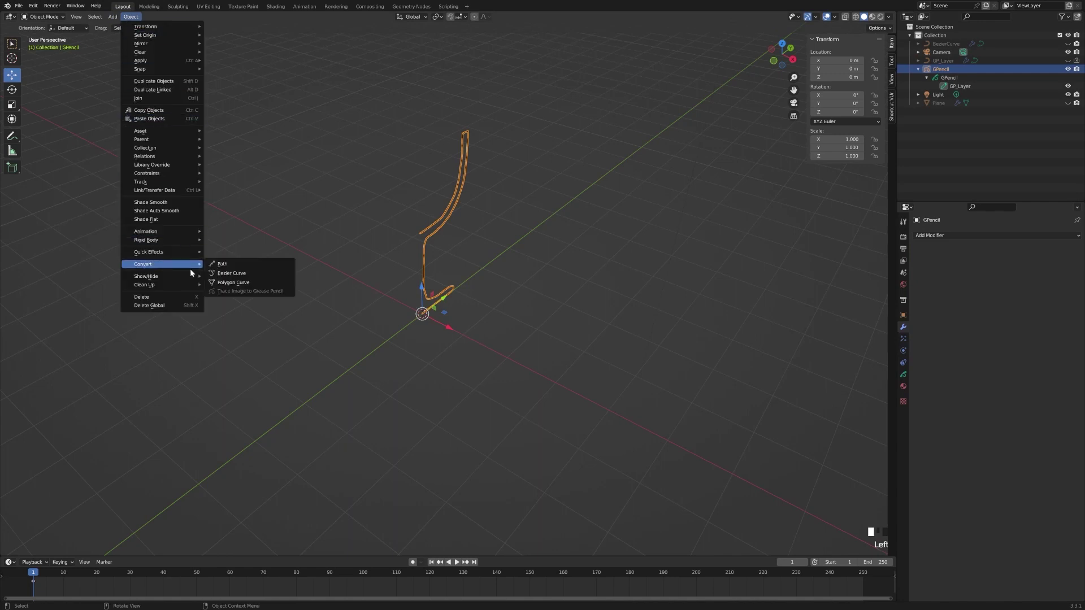
click(252, 282)
Add a Screw modifier to the polygon curve with 64 viewport steps and 64 render steps.
click(951, 234)
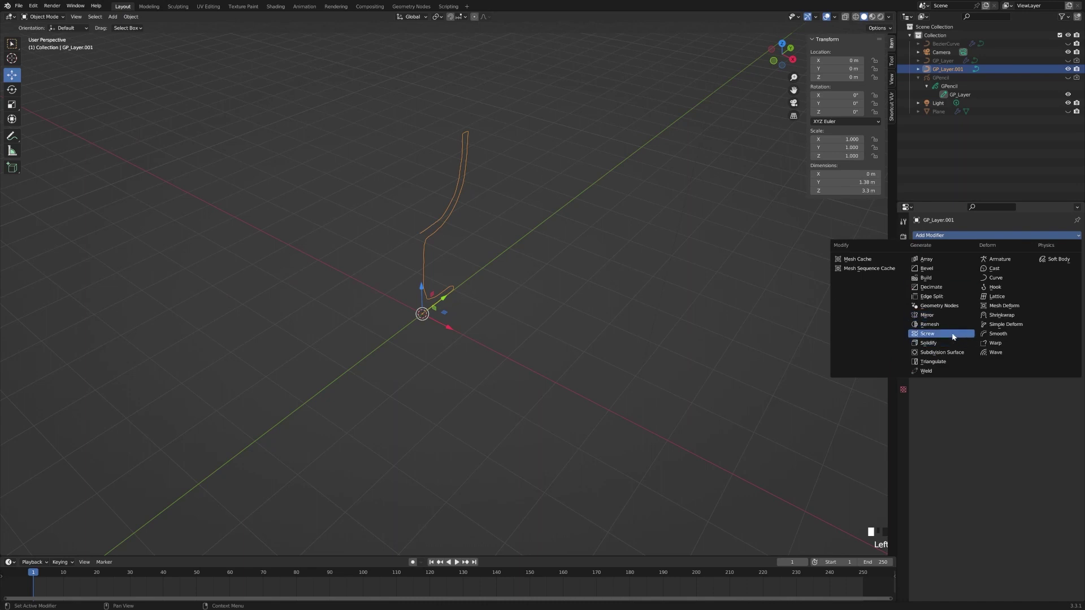
click(927, 334)
click(1012, 329)
text(64)
key(Return)
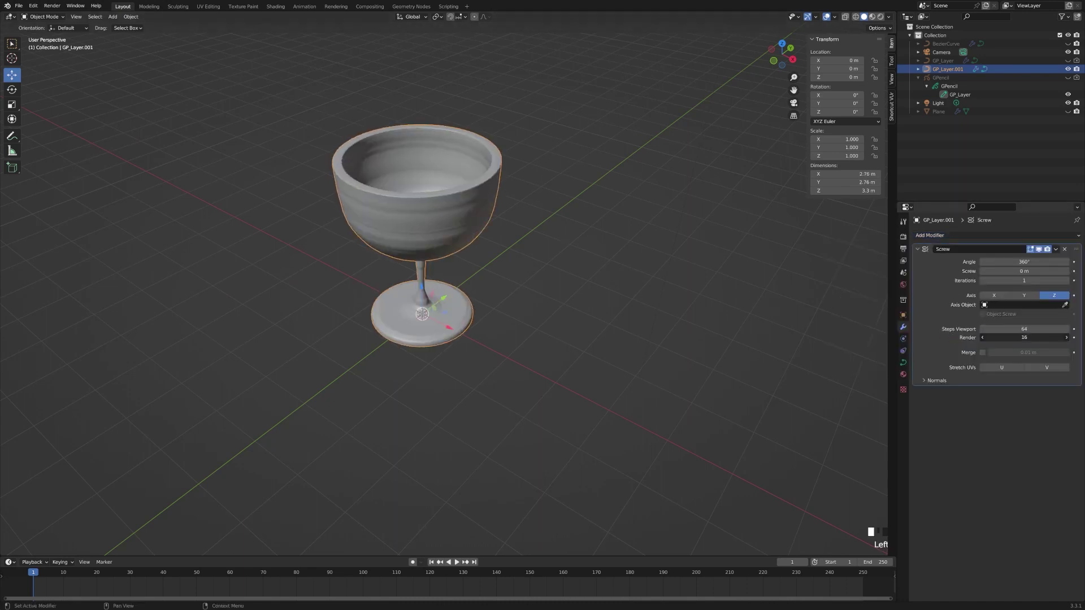
key(Return)
Move the polygon-curve goblet about 2.85 m along negative Y and show the Bezier-curve goblet beside it.
drag(444, 298, 329, 385)
click(1070, 61)
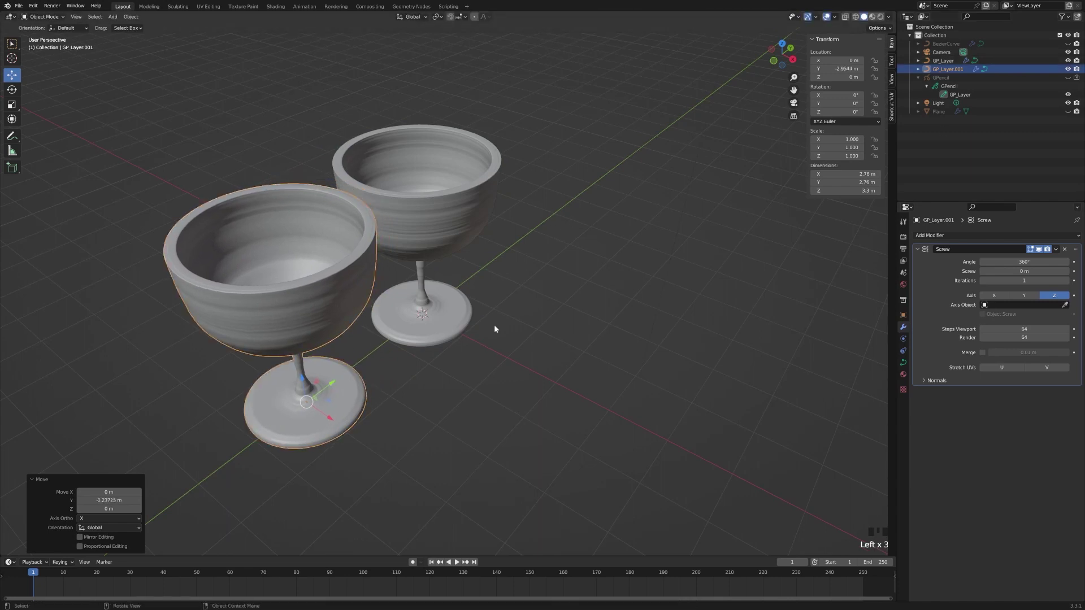